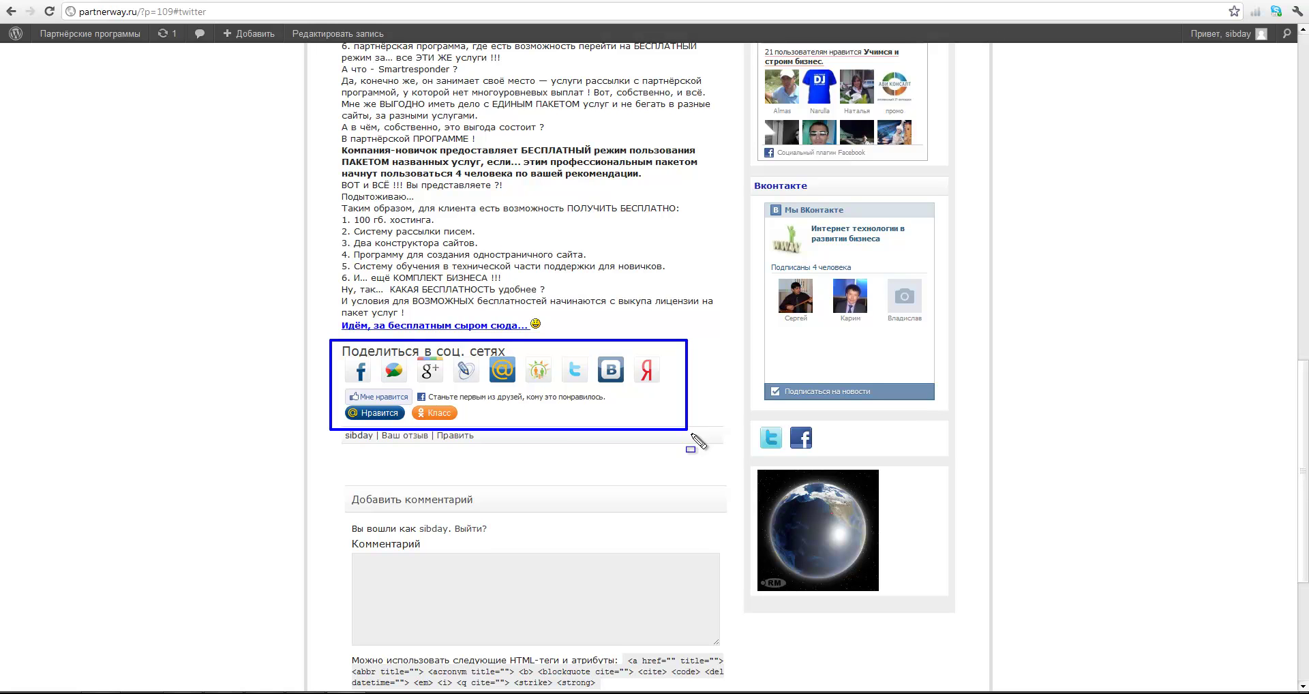
Look through the Smartresponder comparison article from its heading down to the social sharing buttons beneath it
key(Escape)
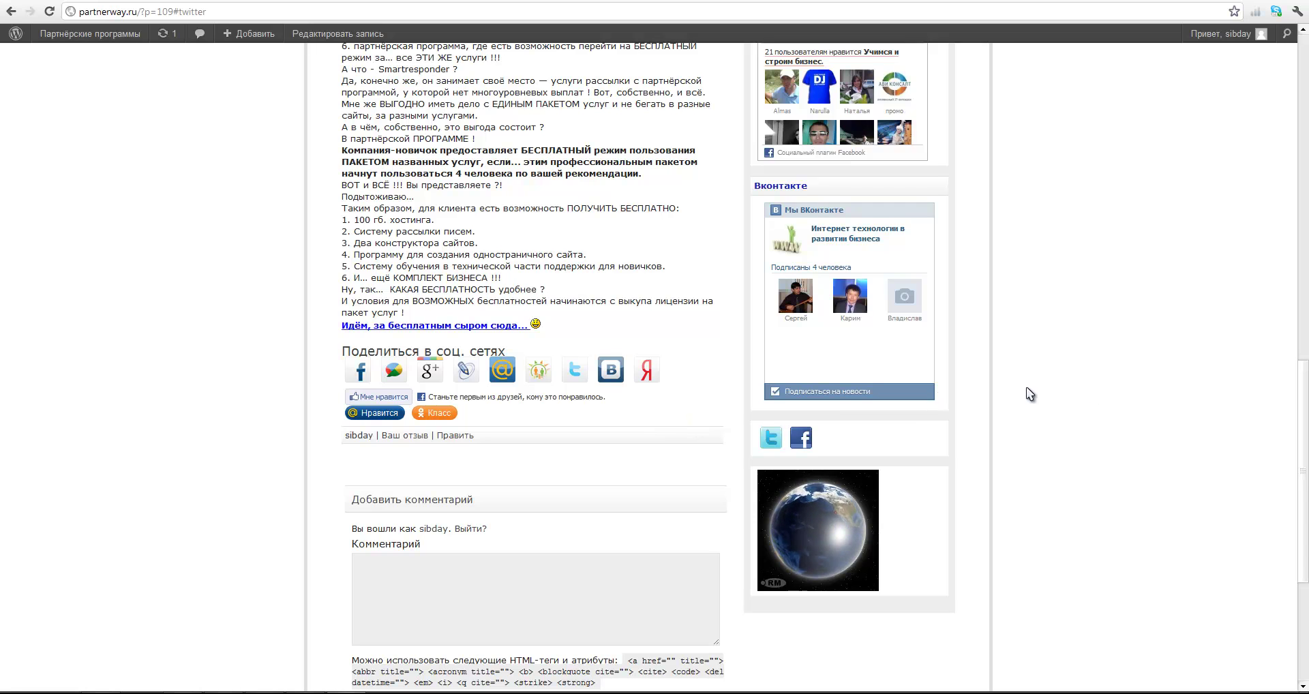
scroll(1087, 385, up, 15)
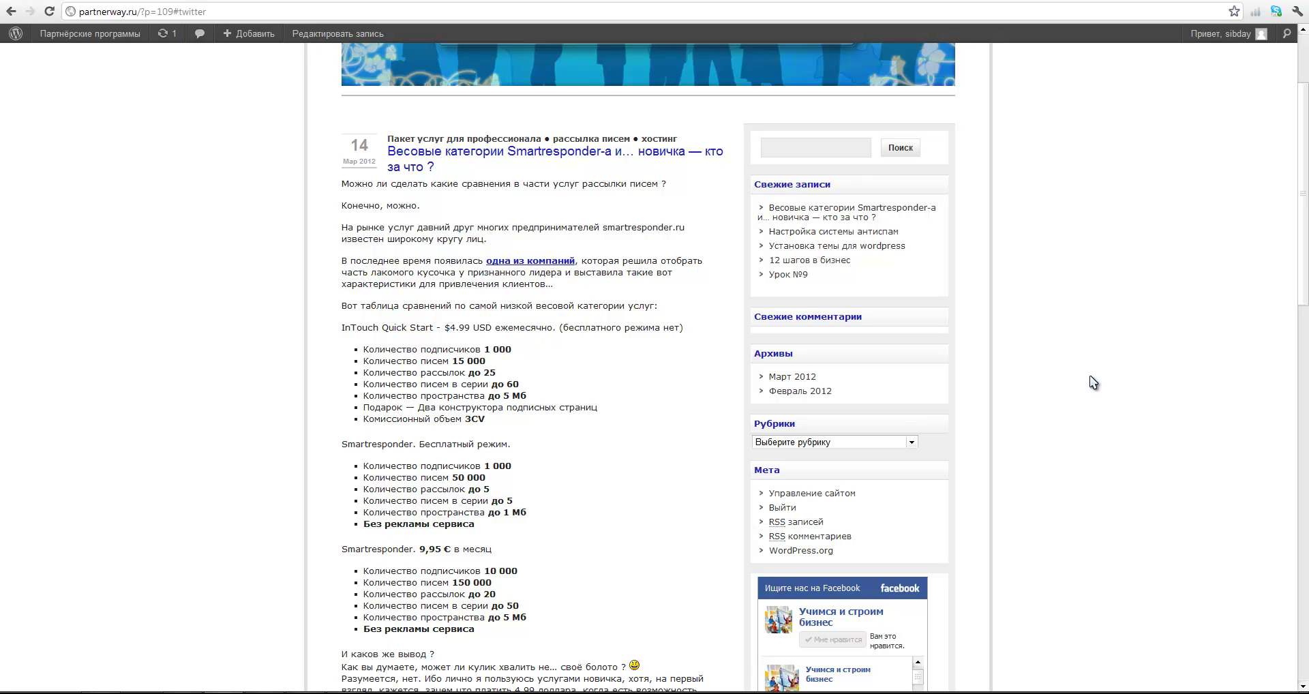
key(ctrl+2)
drag(343, 123, 725, 186)
key(Escape)
scroll(716, 191, down, 5)
scroll(714, 204, down, 4)
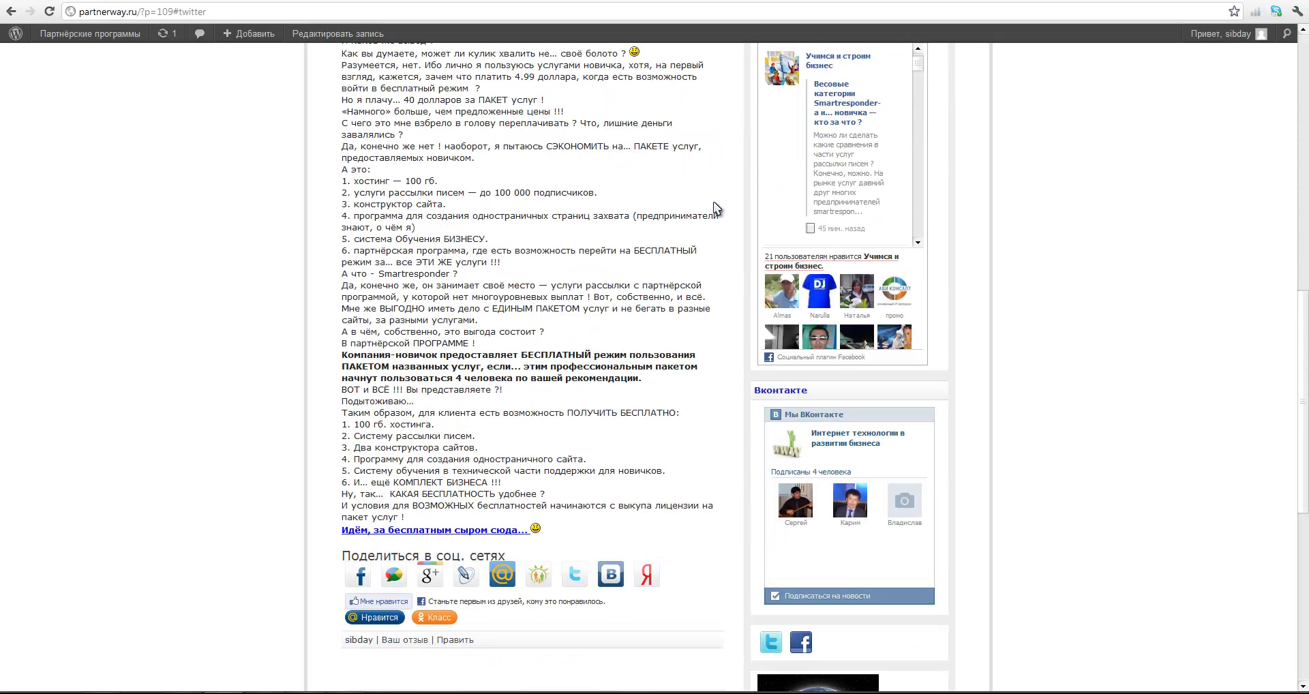
scroll(712, 203, down, 4)
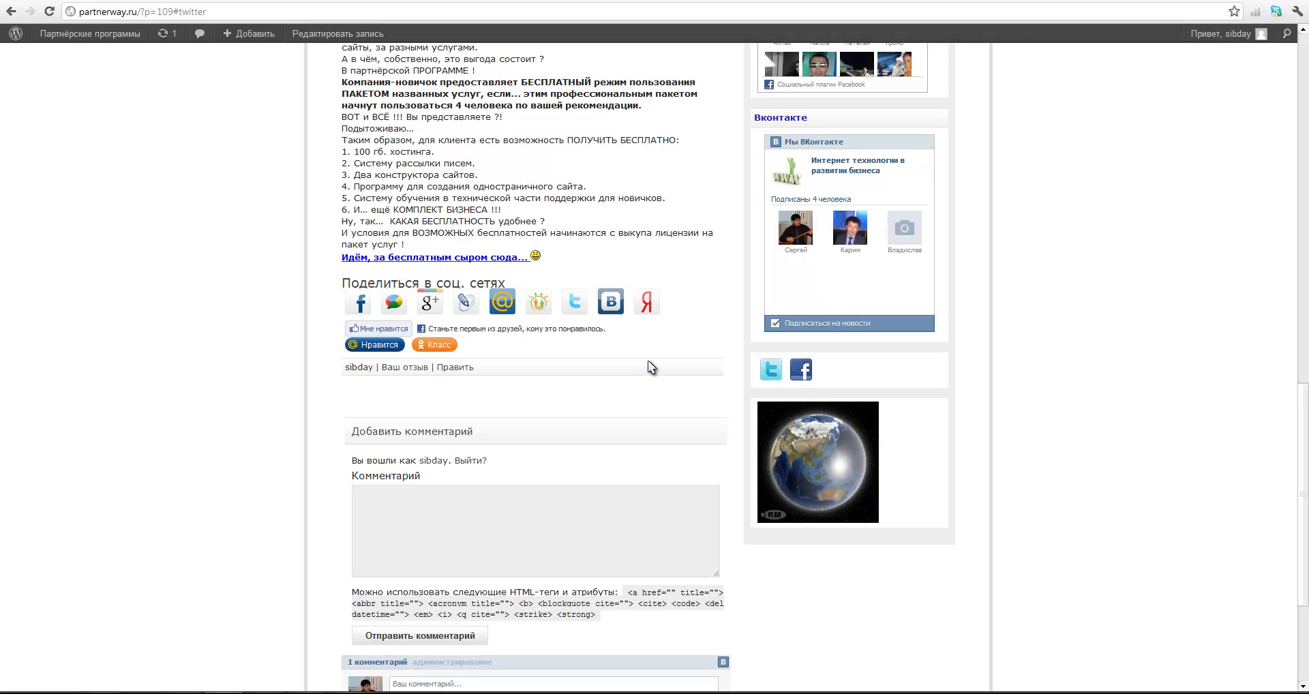
Share the article to the Facebook timeline with the comment "Статья рассчитана для профессионалов, а также для новичков, которые хотят построить свой бизнес в интернет."
click(362, 303)
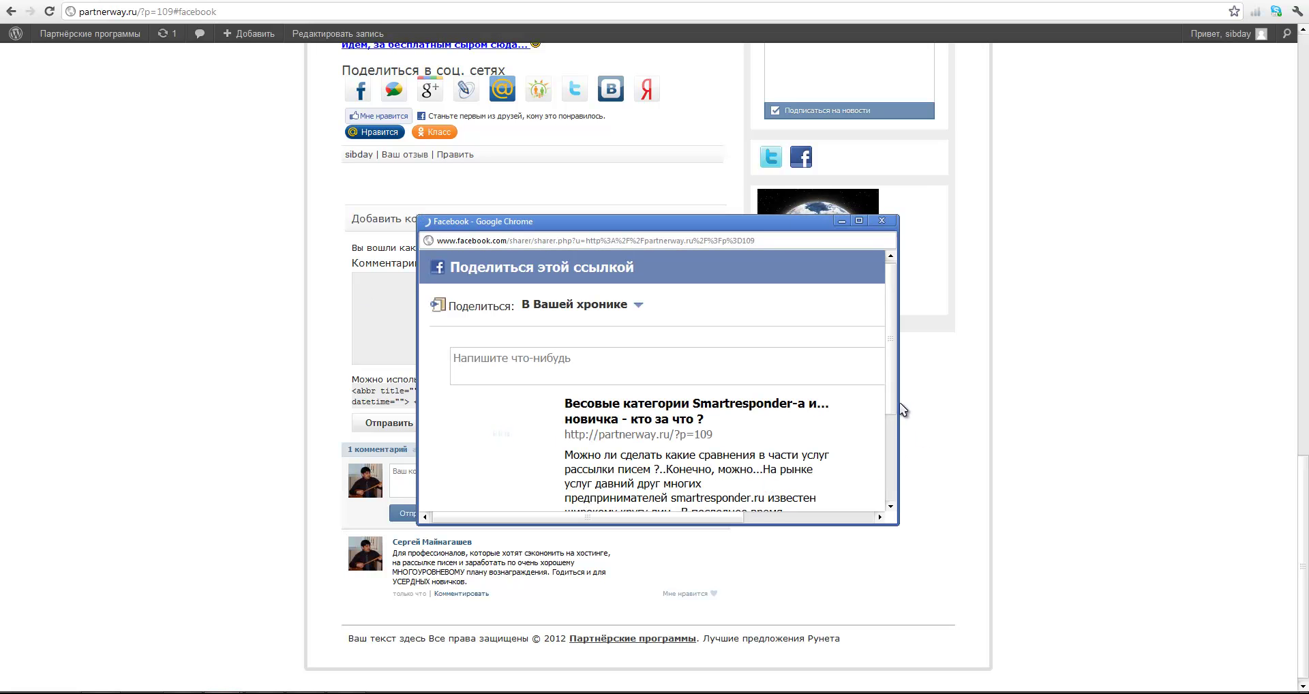
drag(900, 405, 993, 415)
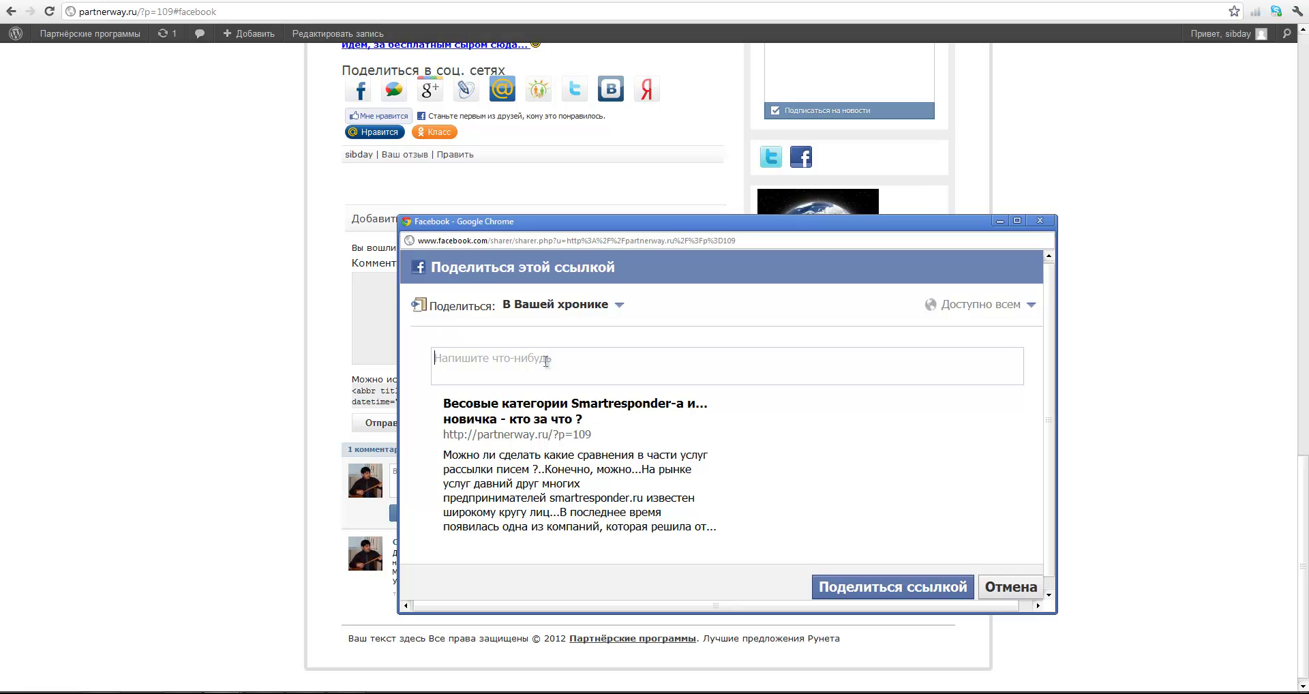
click(817, 359)
text(Статья рассчитана для профессионалов, а также для новичков, которые хотят построить свой бизнес в интернет.)
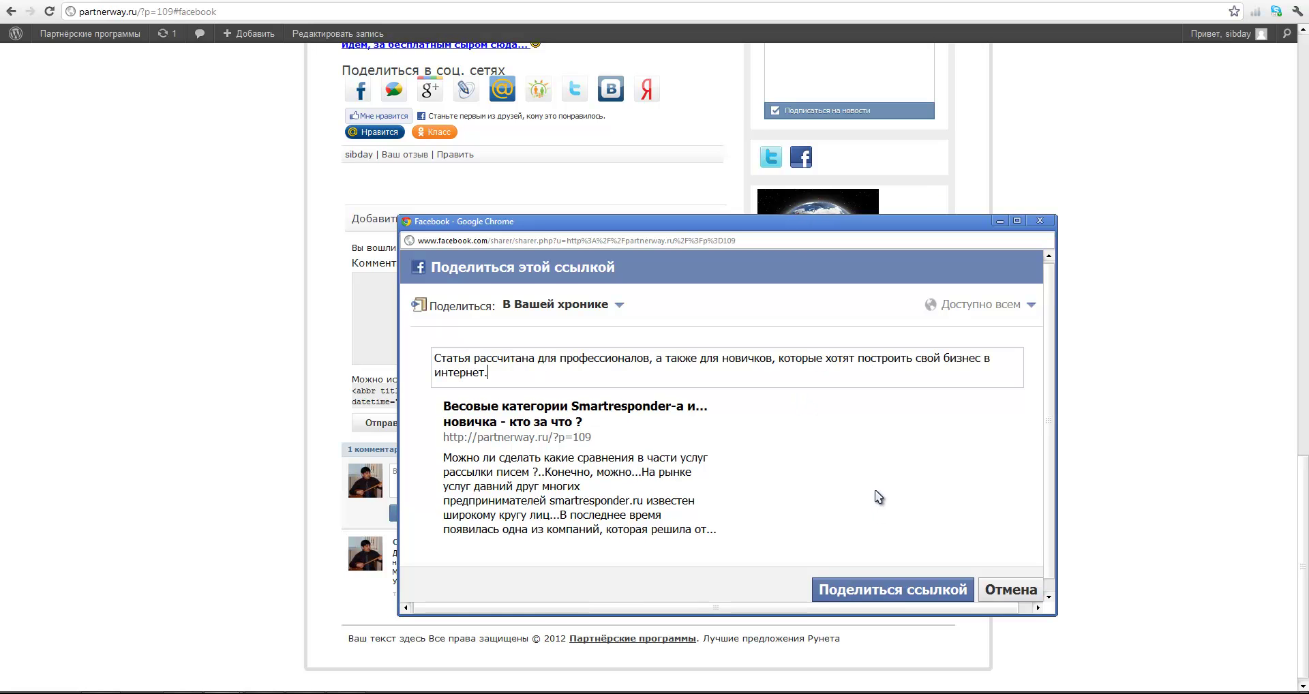
drag(788, 557, 981, 614)
click(931, 591)
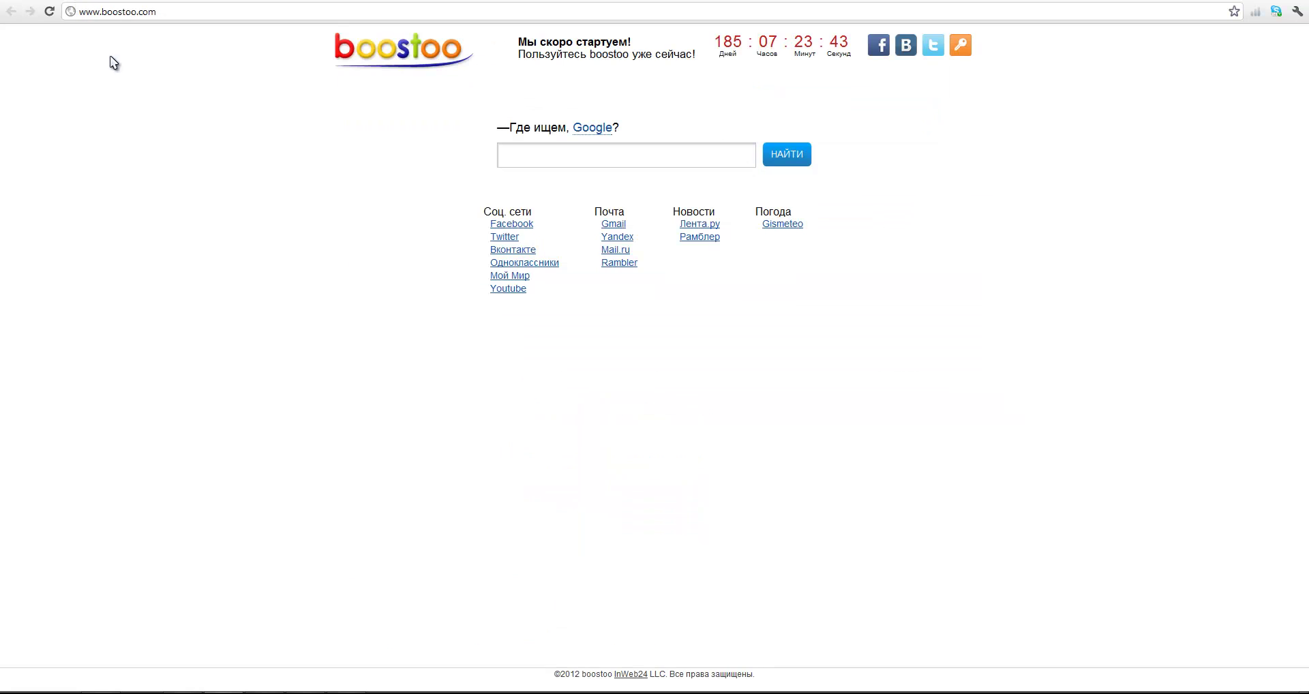
Follow the shared article's link from the Facebook news feed and review the article page down to its sharing buttons
click(887, 44)
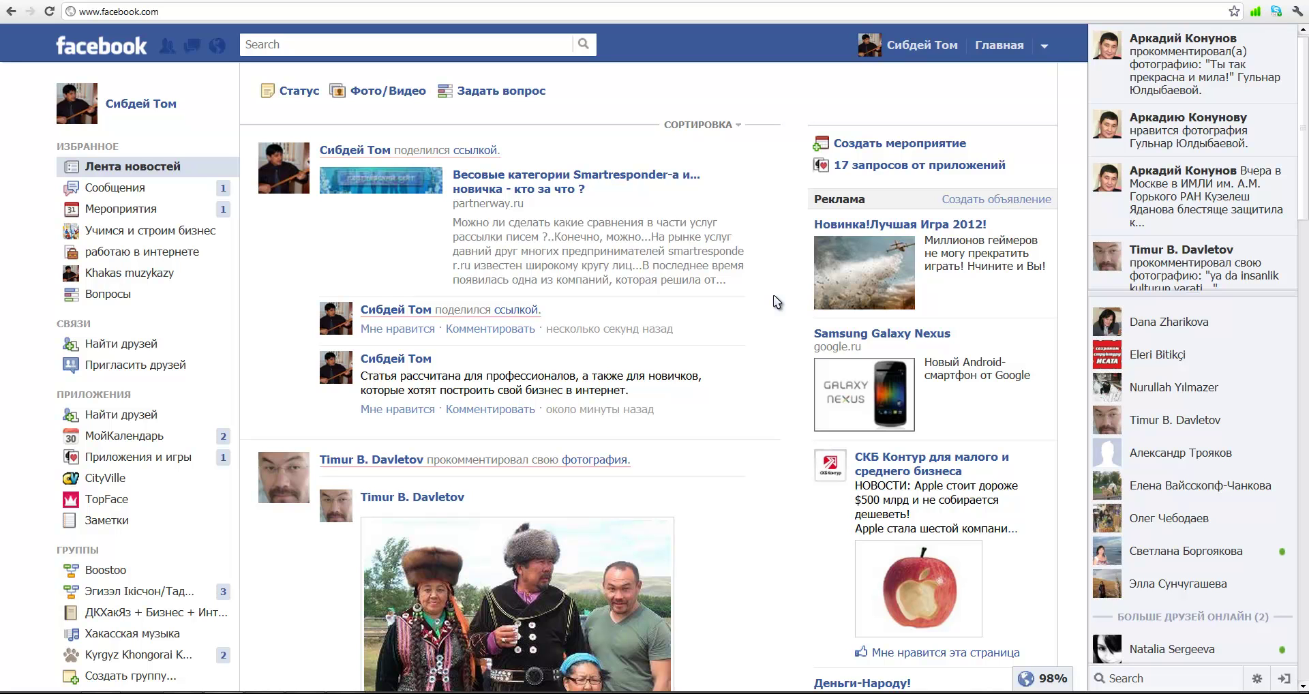
drag(250, 128, 761, 291)
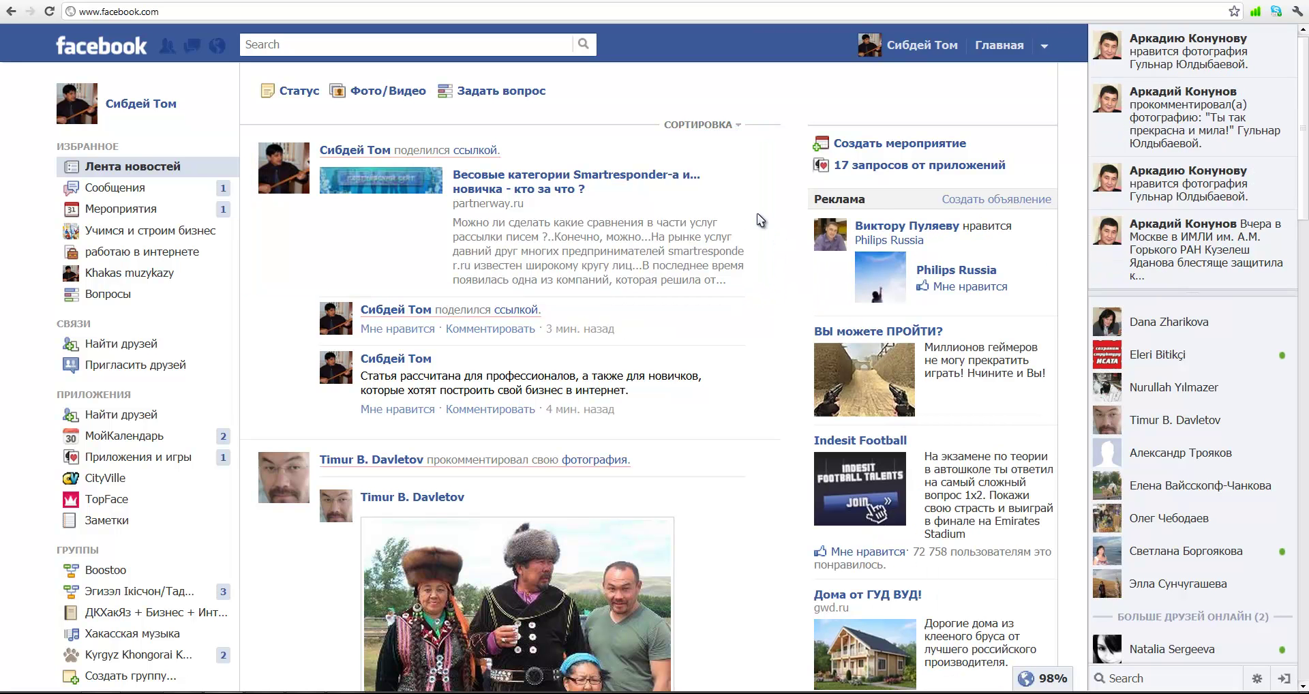
click(544, 179)
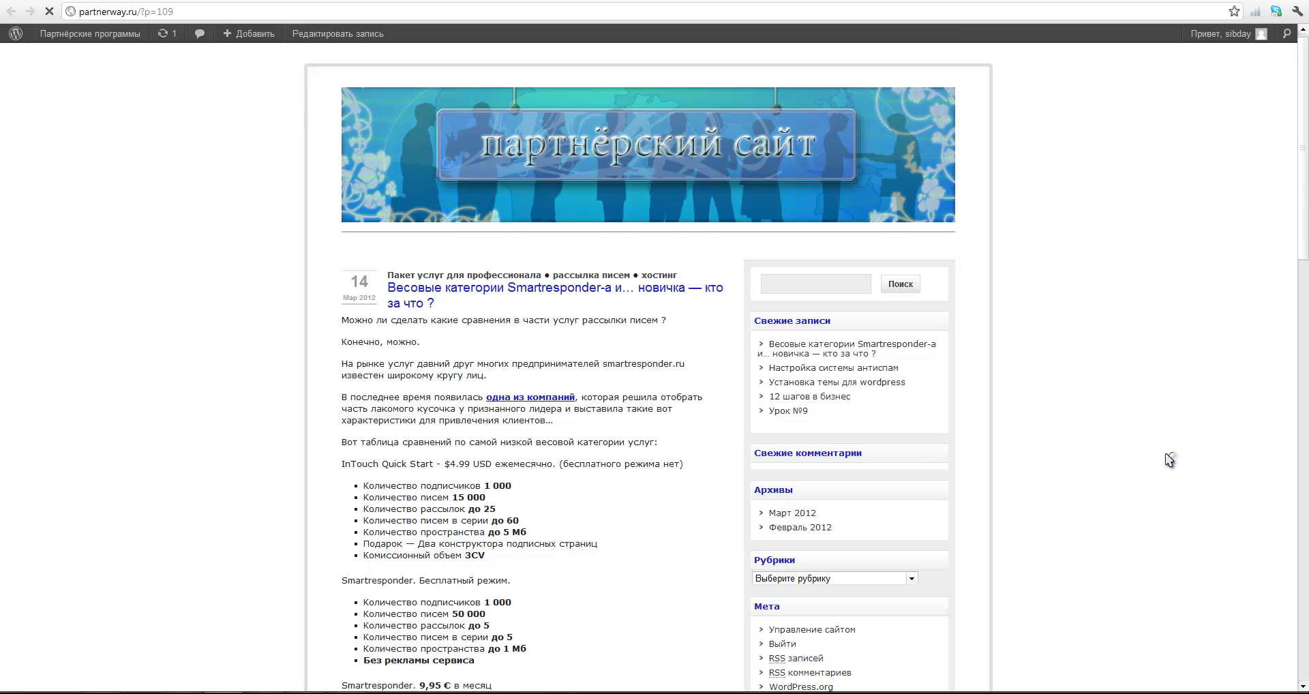
scroll(1164, 453, down, 6)
scroll(1162, 449, down, 6)
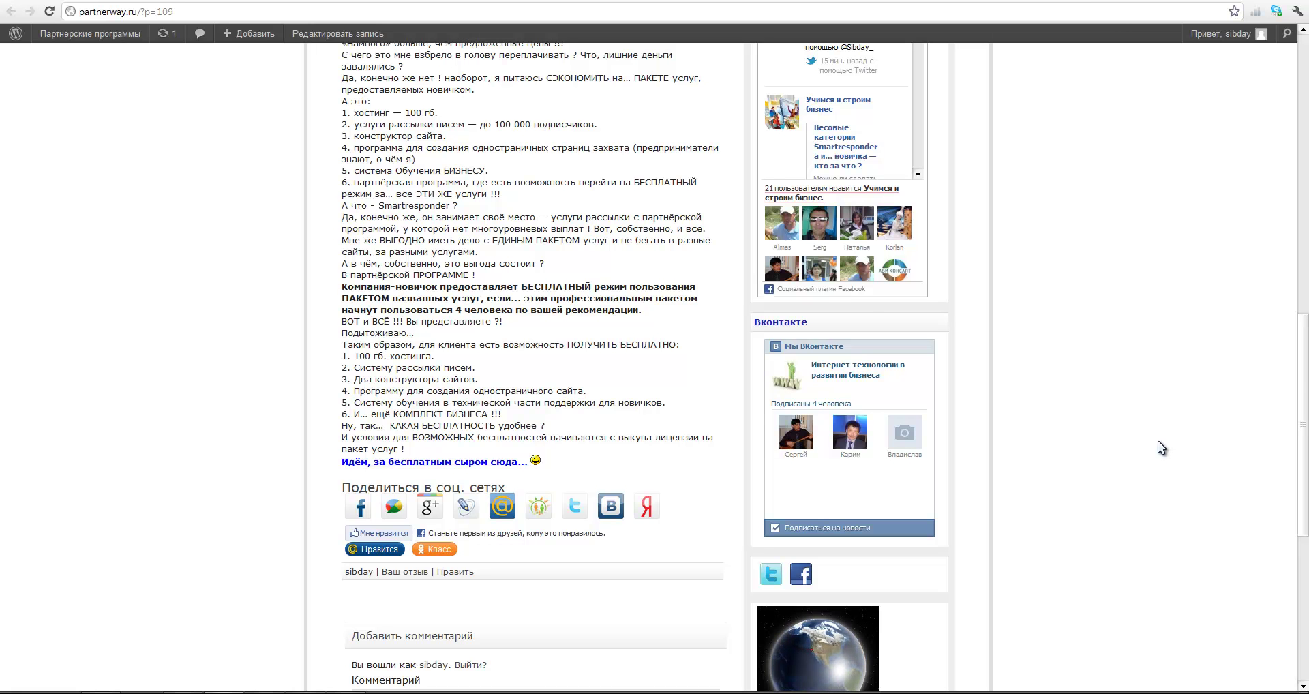
scroll(1158, 441, up, 12)
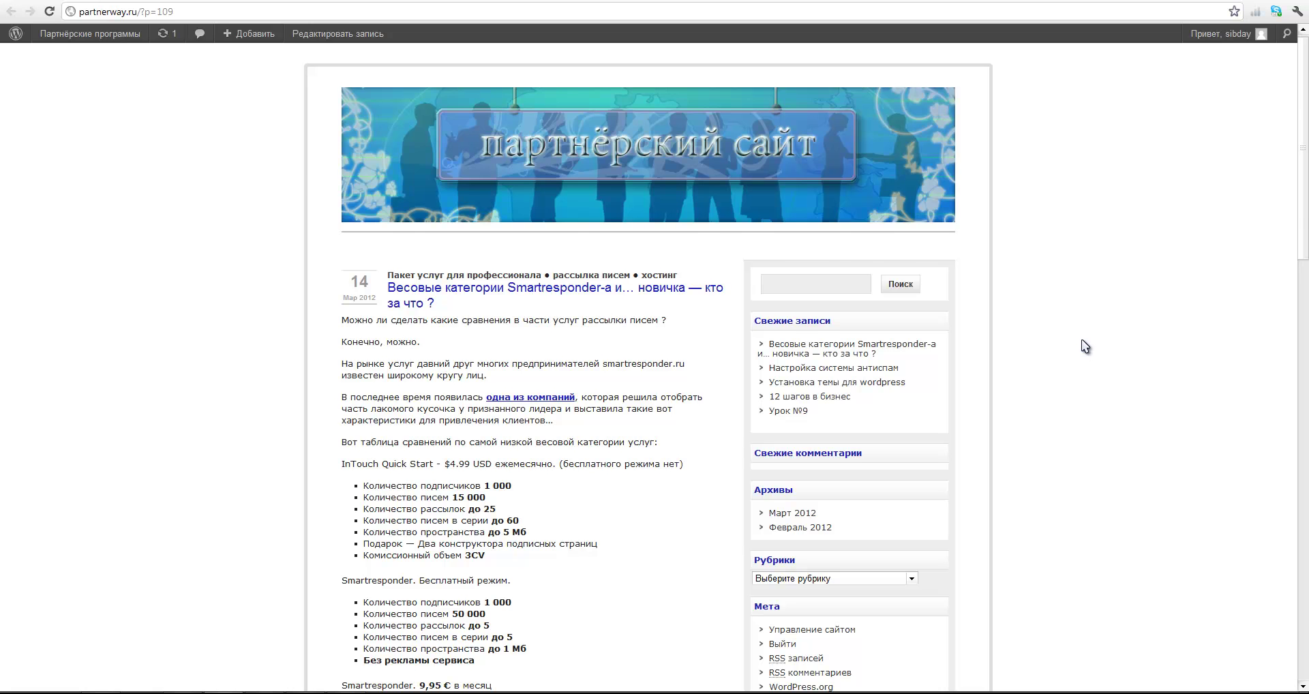
scroll(1085, 348, down, 3)
scroll(1082, 349, down, 10)
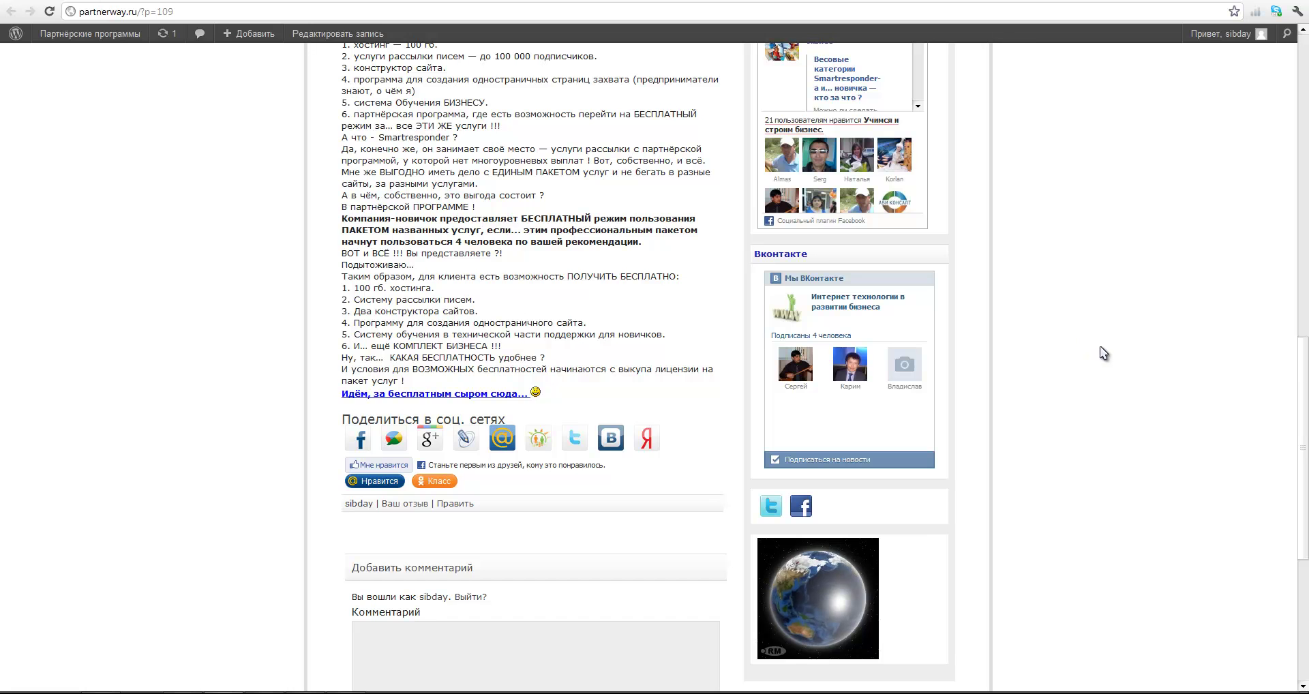
scroll(1082, 343, up, 2)
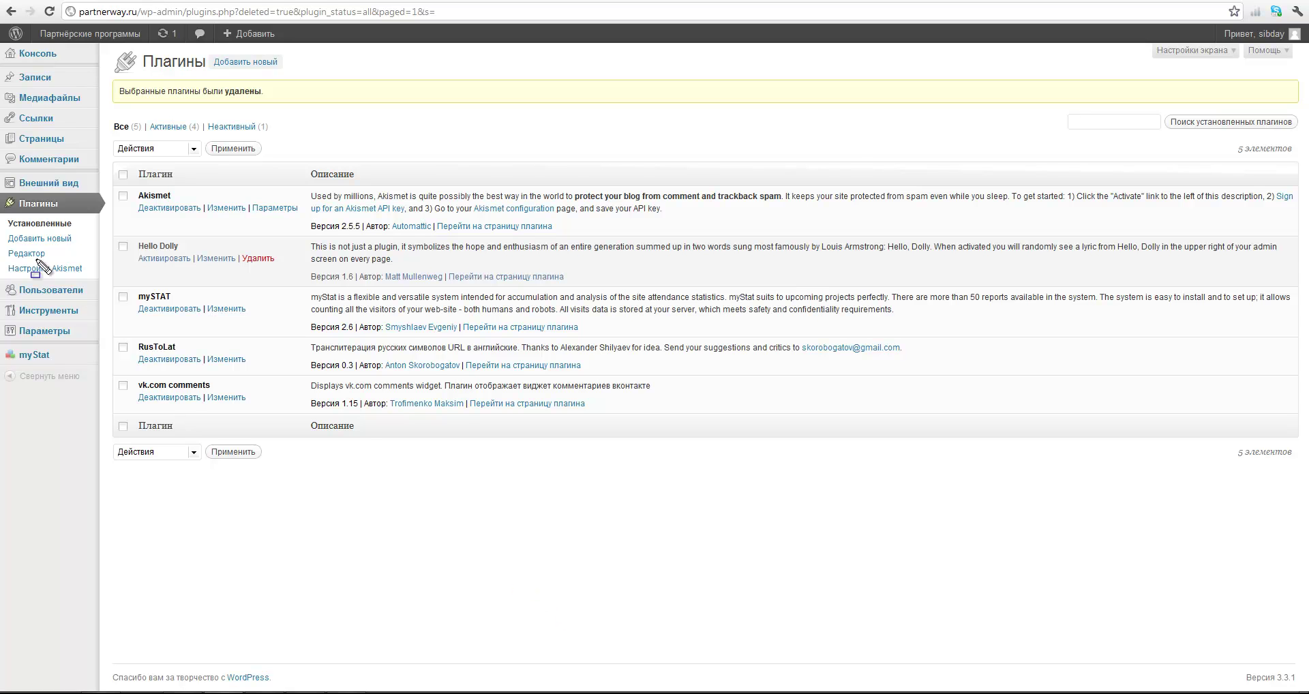
Open the WordPress page for installing a new plugin from a .zip archive
drag(5, 189, 83, 223)
key(Escape)
click(245, 62)
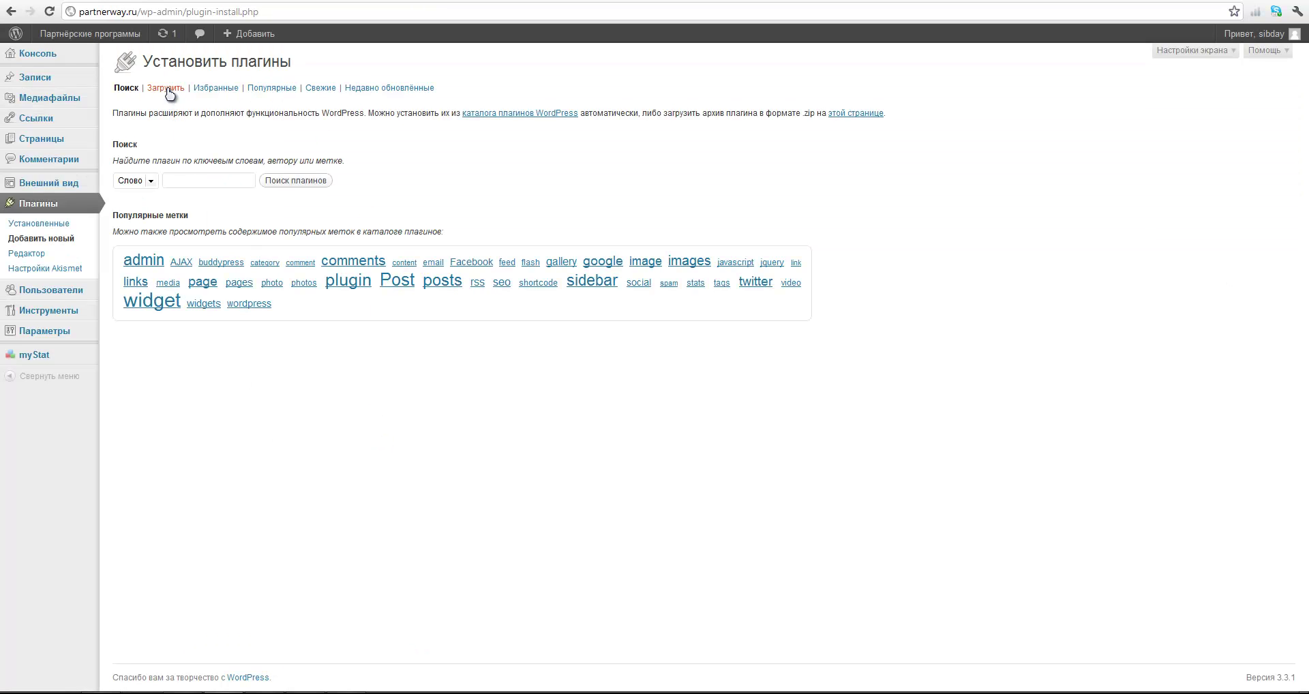
click(167, 89)
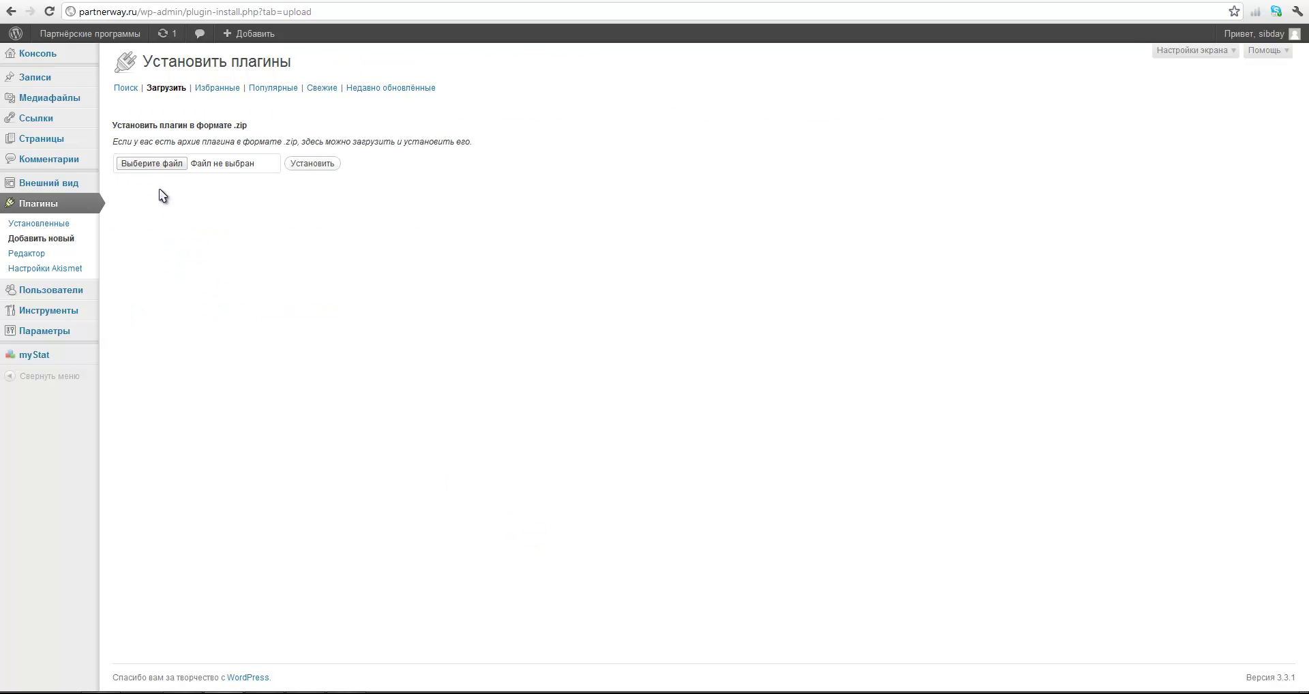
Choose the share_buttons_2_5 archive from the "плагины для wordpress" folder as the plugin file to upload
click(151, 164)
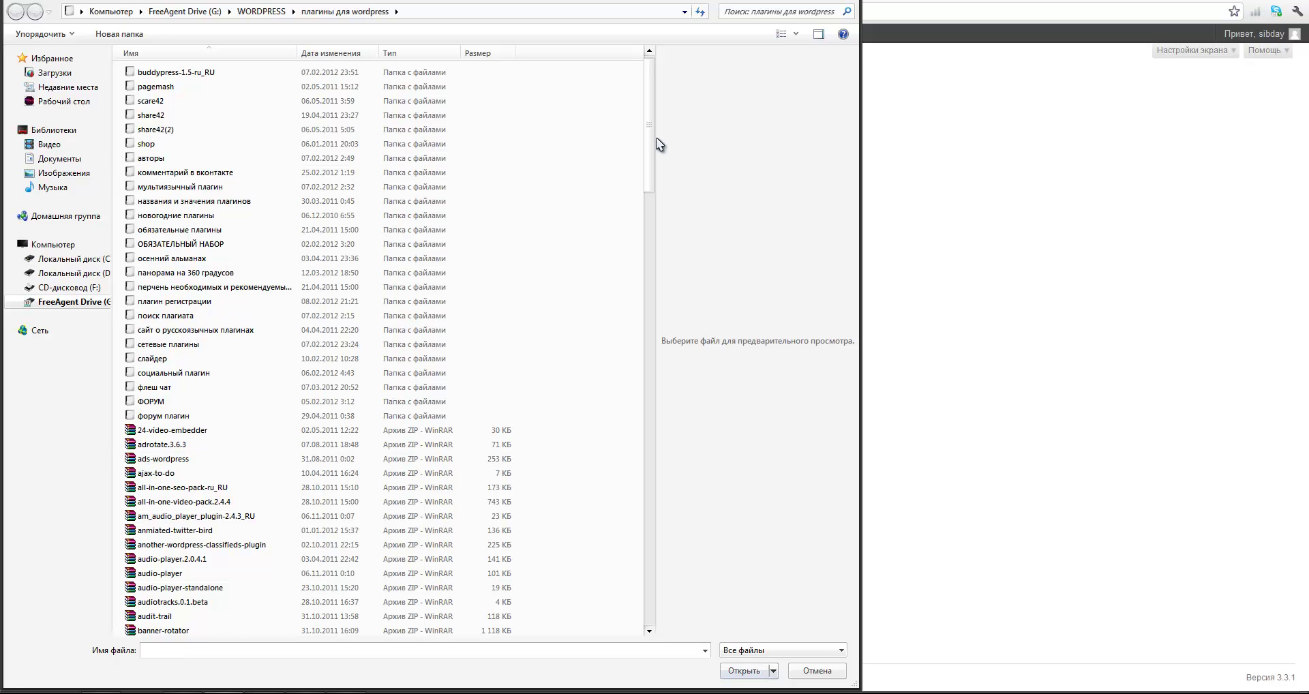
drag(650, 140, 641, 475)
key(ctrl+shift+d)
drag(120, 259, 234, 283)
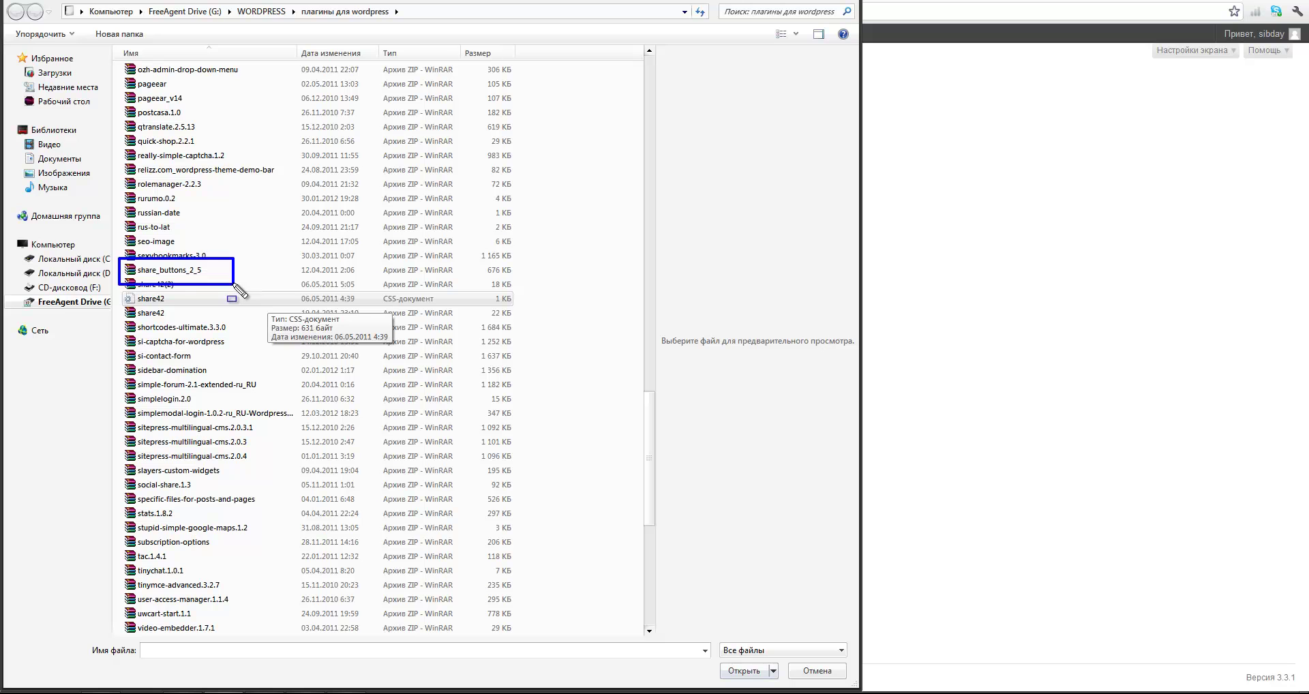
key(Escape)
click(191, 272)
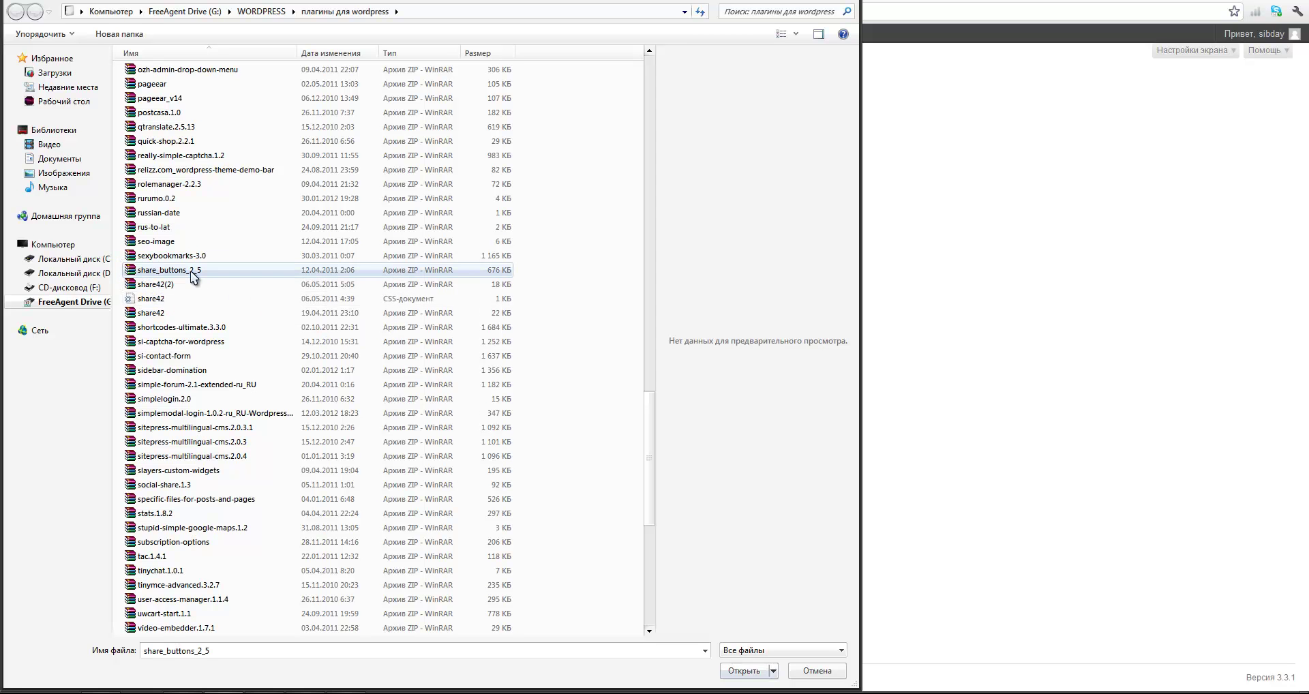
click(756, 672)
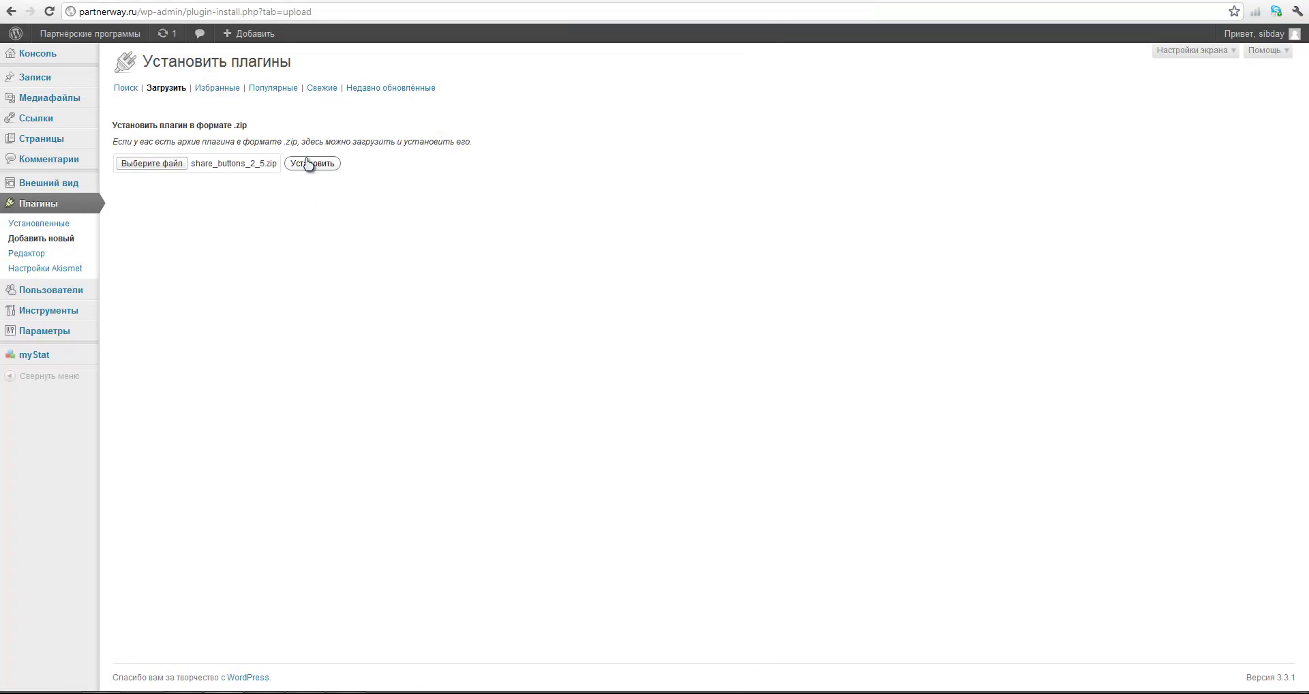
Install the chosen share_buttons_2_5.zip plugin and activate it
click(312, 165)
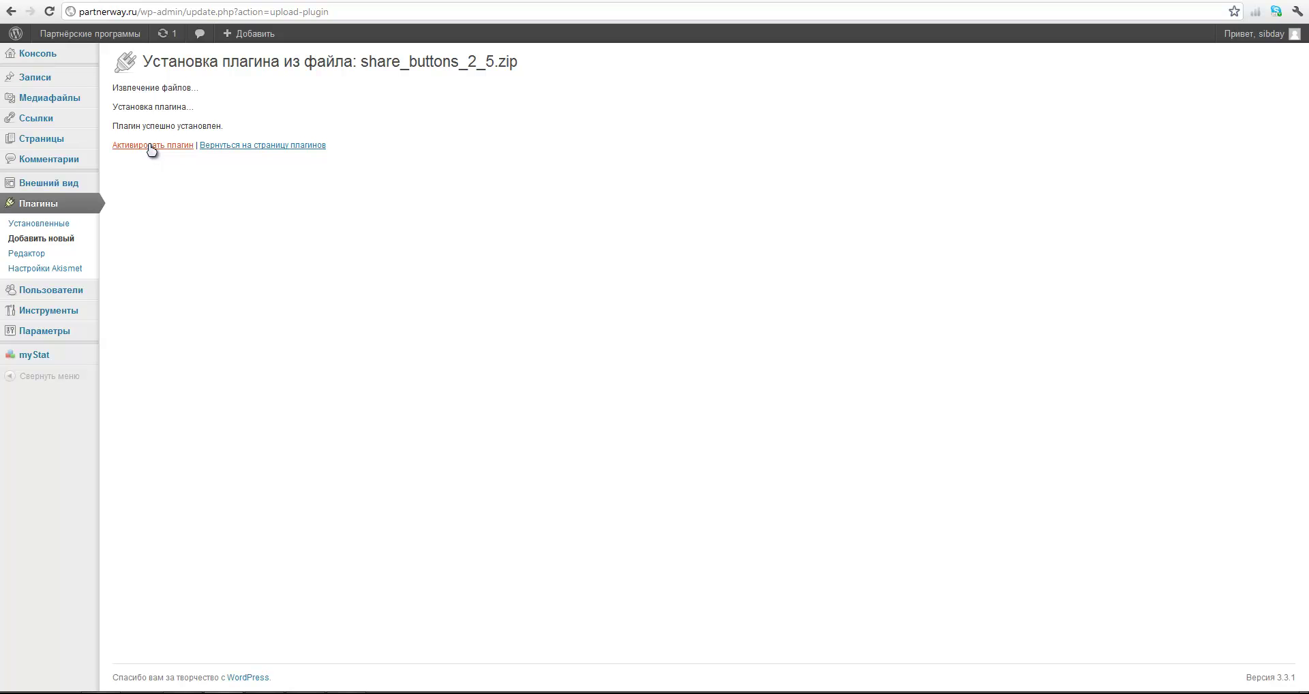
click(151, 146)
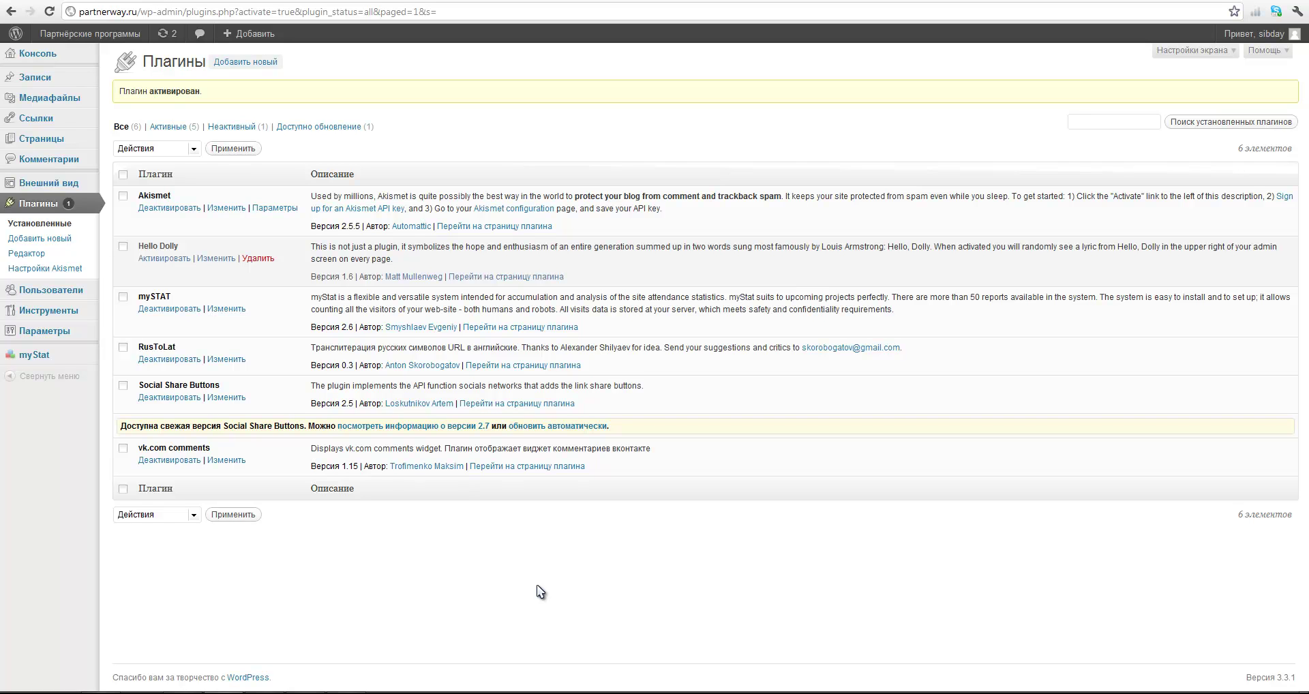
drag(109, 408, 673, 445)
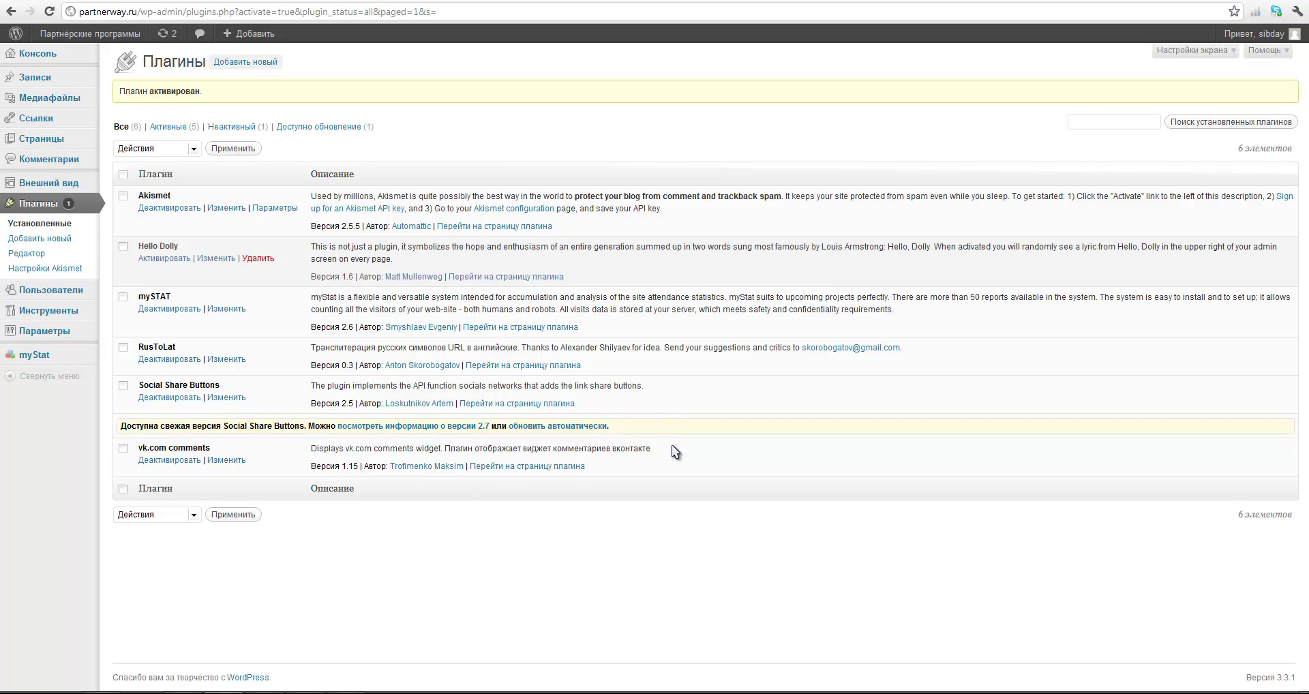
Update the Social Share Buttons plugin to version 2.7 and return to the list of installed plugins
click(380, 426)
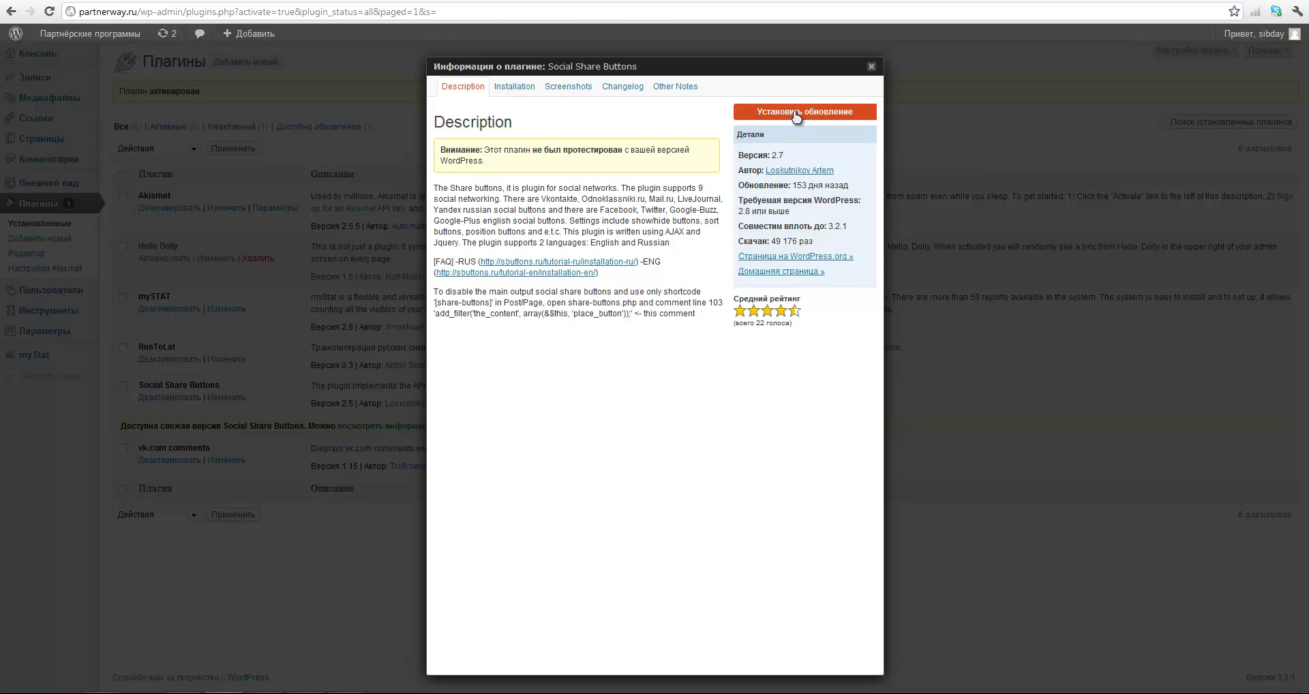
click(796, 112)
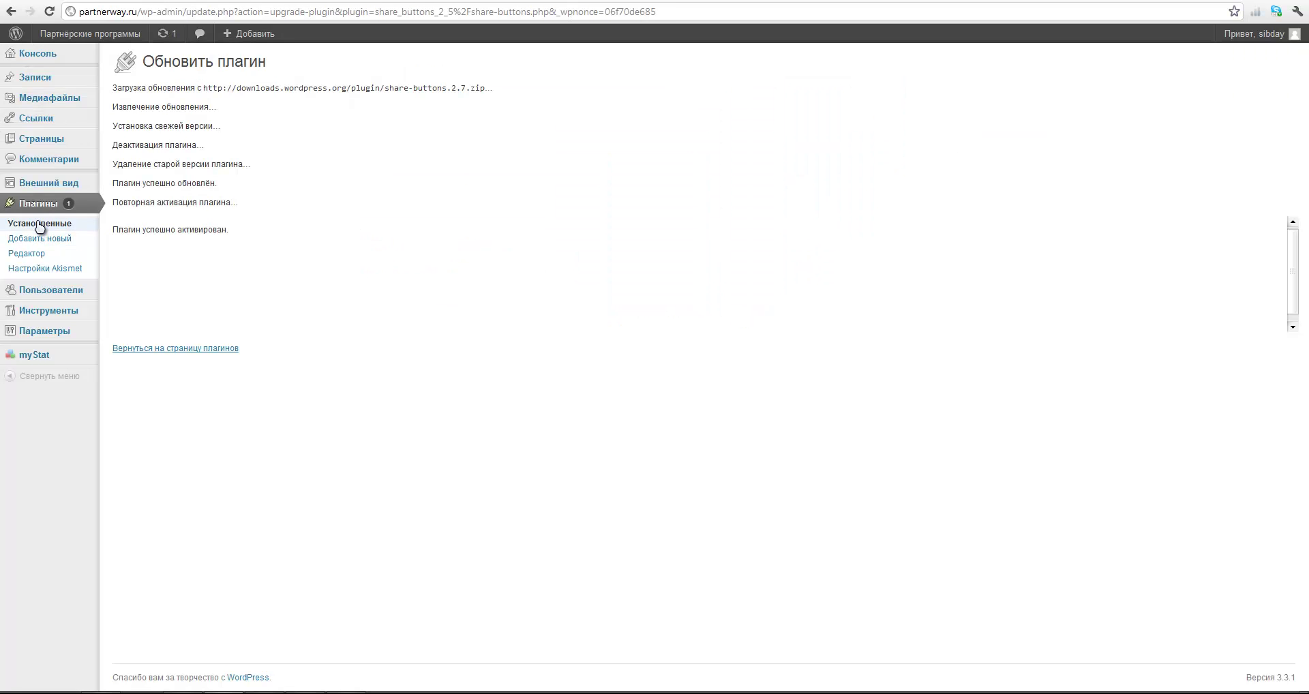
click(176, 347)
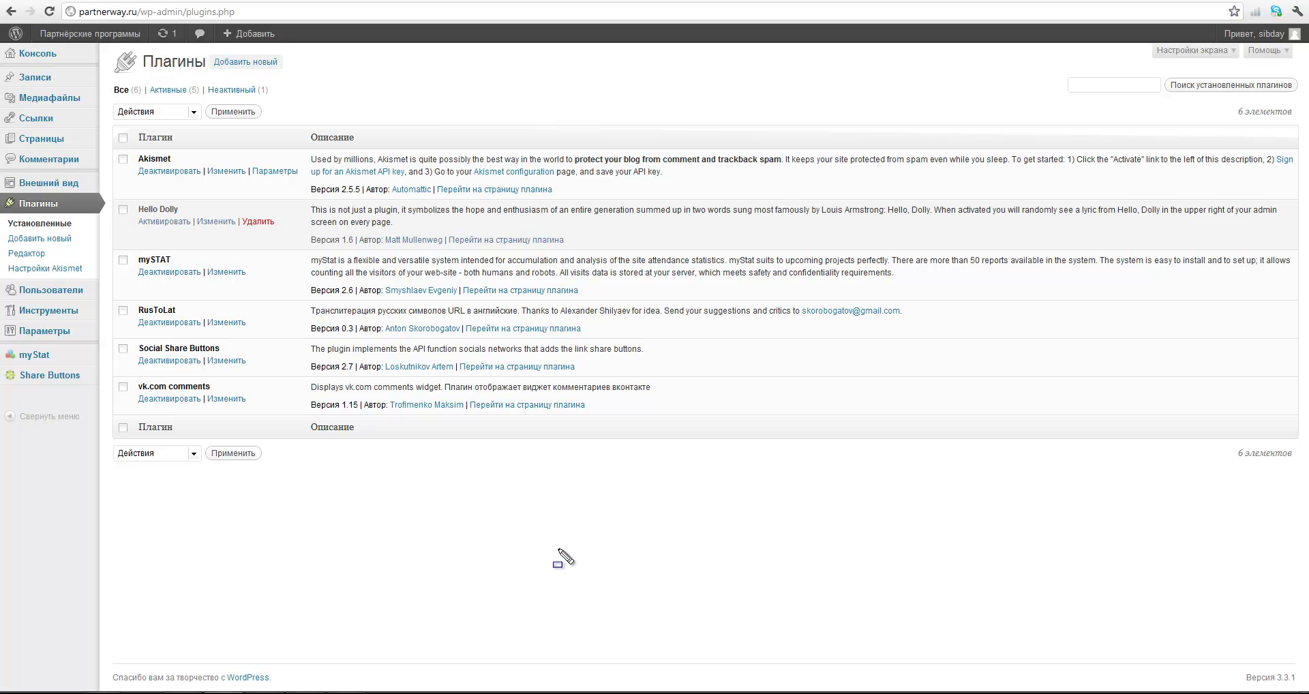
drag(131, 338, 274, 381)
key(Escape)
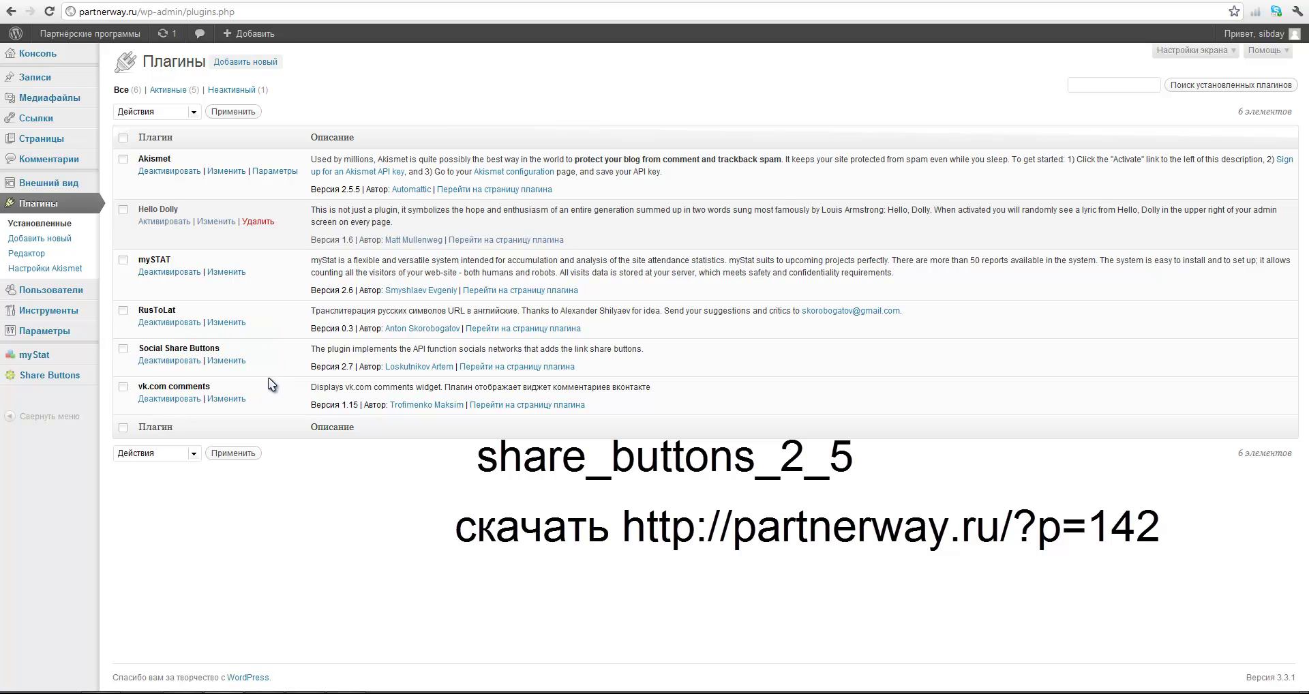
Open the main settings of the Share Buttons plugin
key(ctrl+shift+d)
drag(99, 392, 1, 364)
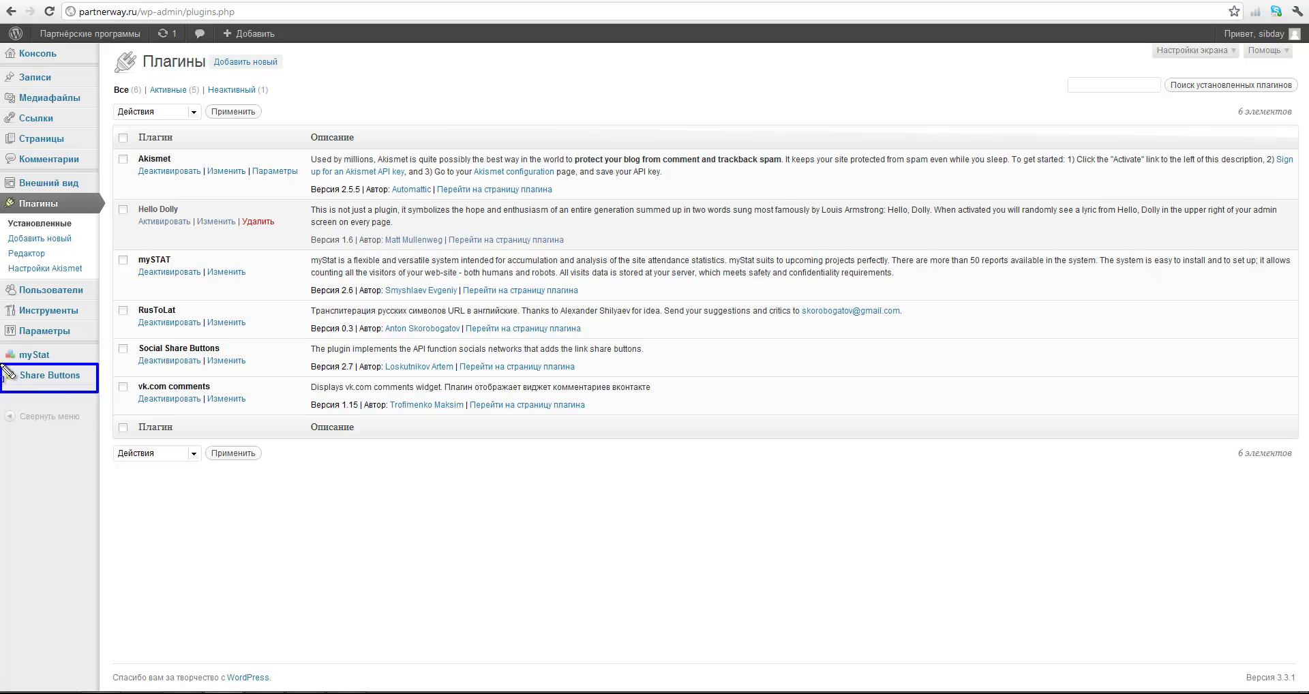
key(Escape)
click(77, 377)
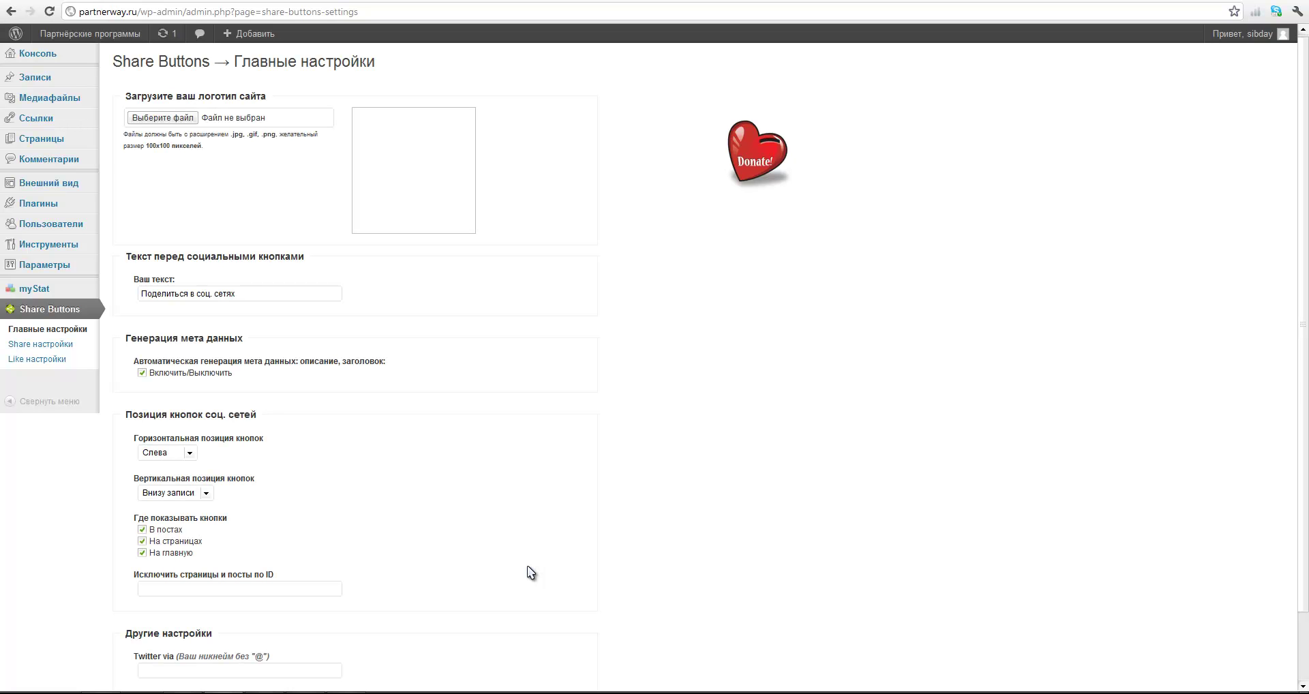
Review the main Share Buttons settings, including the text before the buttons, their horizontal position and where they are shown
scroll(526, 563, down, 2)
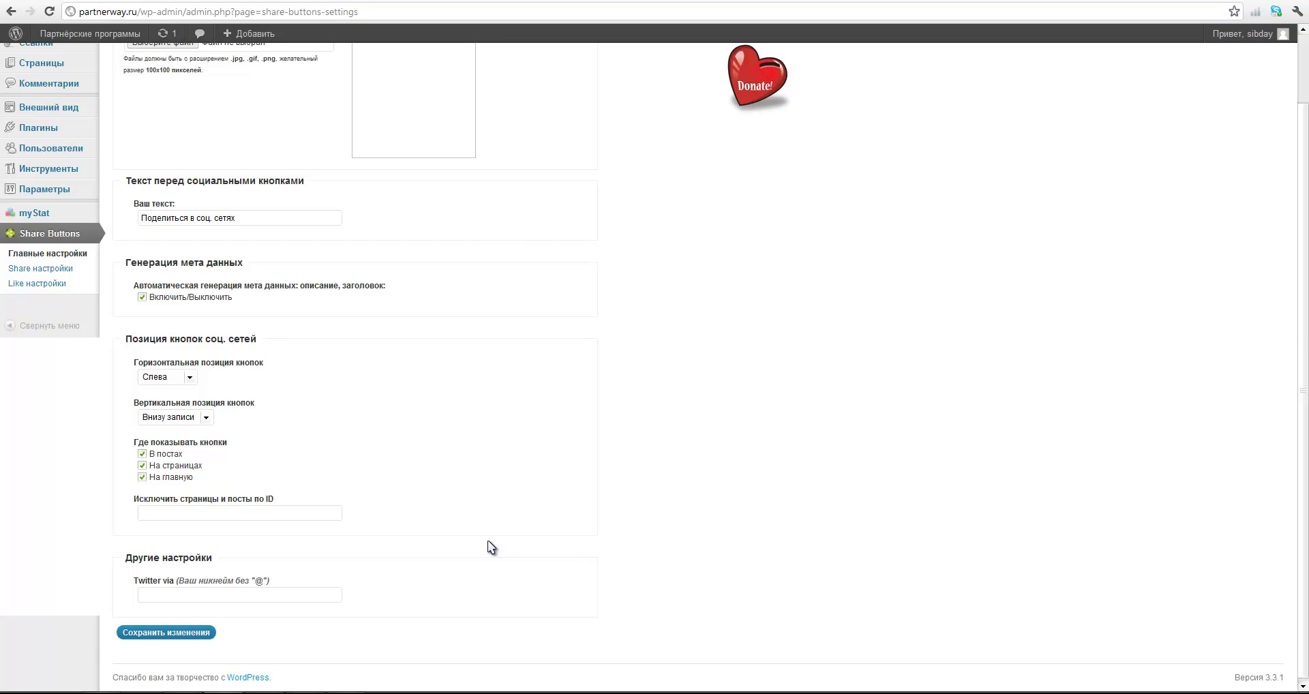
scroll(715, 528, up, 2)
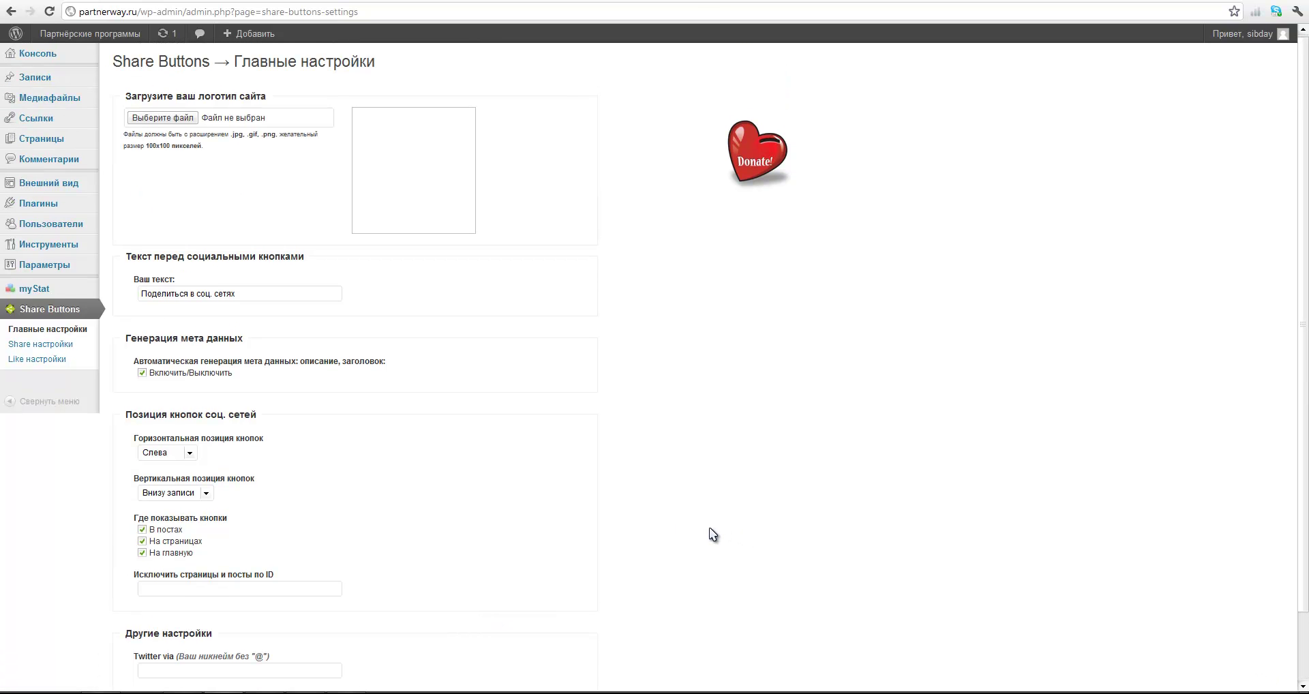
scroll(707, 534, down, 1)
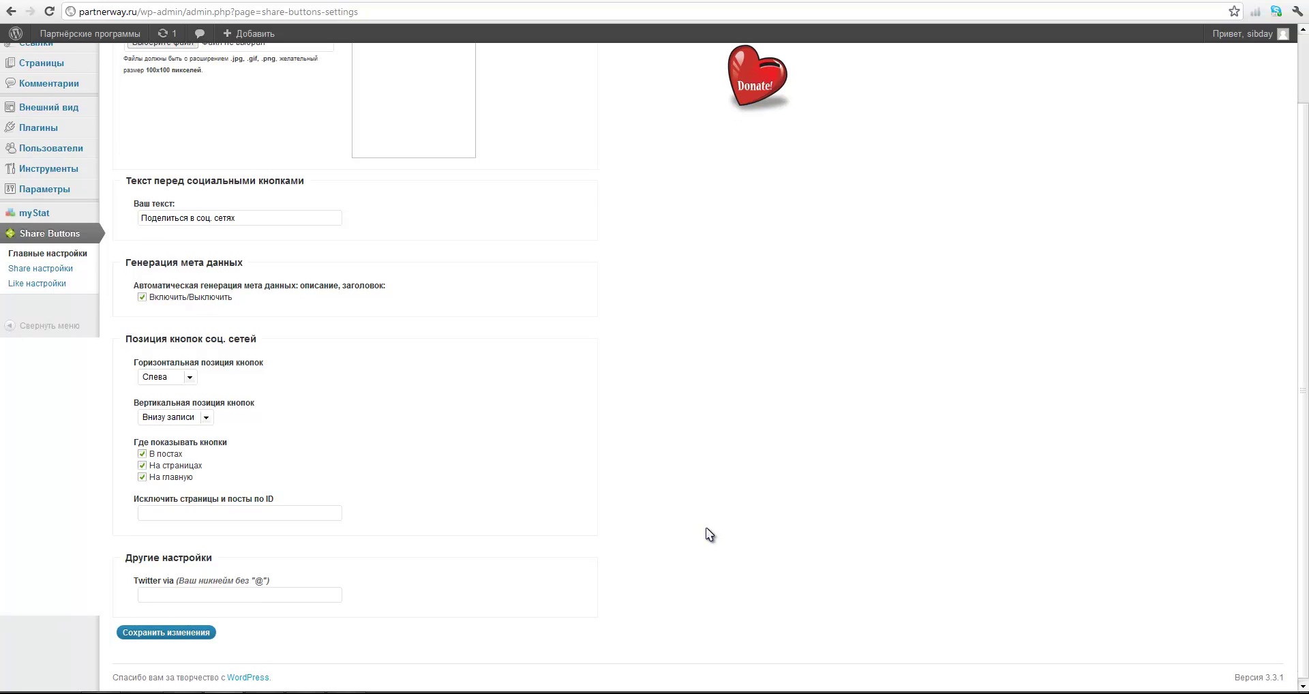
click(250, 219)
mouse_move(250, 219)
mouse_down()
mouse_move(127, 220)
mouse_move(272, 220)
mouse_up()
click(414, 224)
click(191, 378)
click(313, 375)
click(141, 471)
Enter the site owner's Twitter nickname without "@" in the "Twitter via" setting and save the changes
click(203, 599)
text(Sibday_)
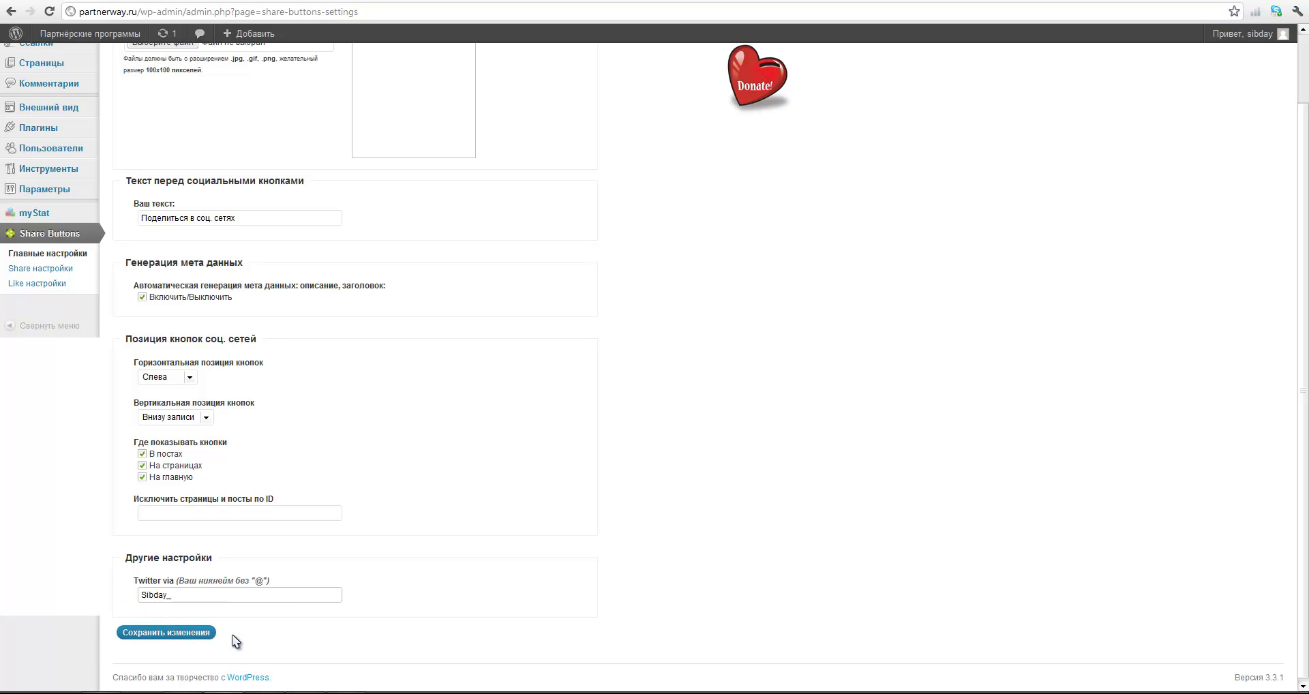
click(180, 635)
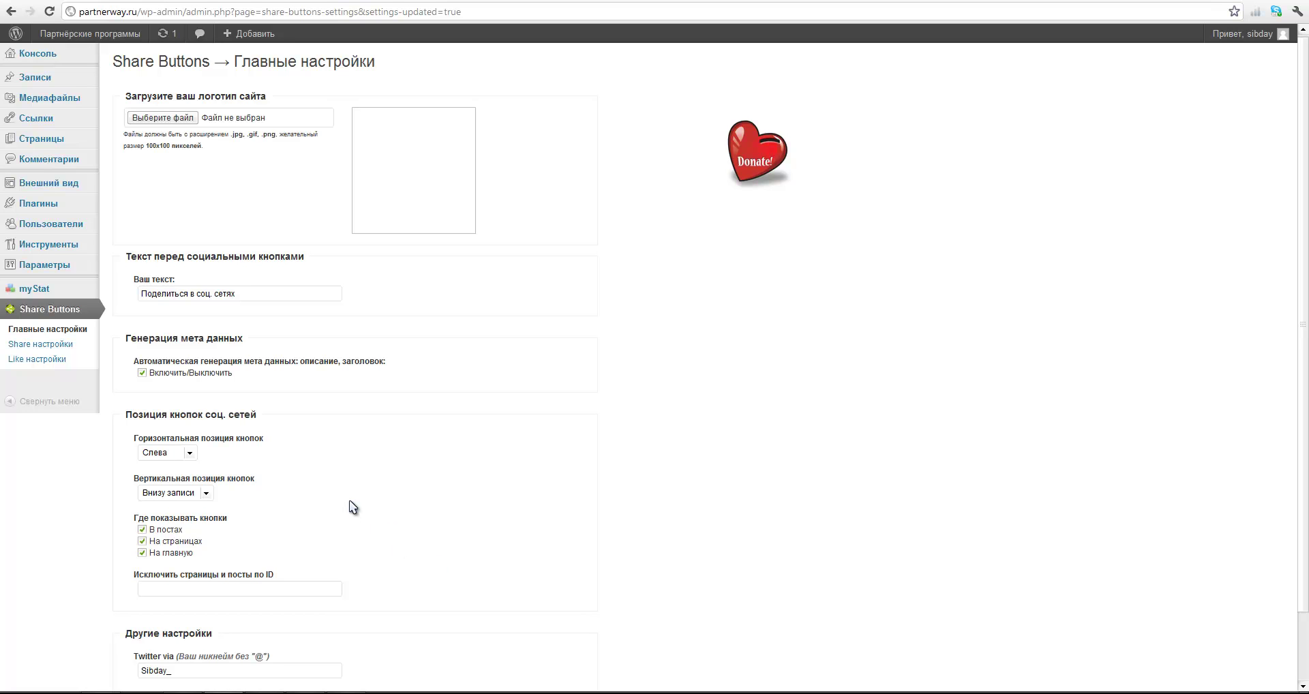
Open the Share settings ("Share настройки") of the Share Buttons plugin
mouse_move(5, 330)
mouse_down()
mouse_move(27, 355)
mouse_move(78, 356)
mouse_up()
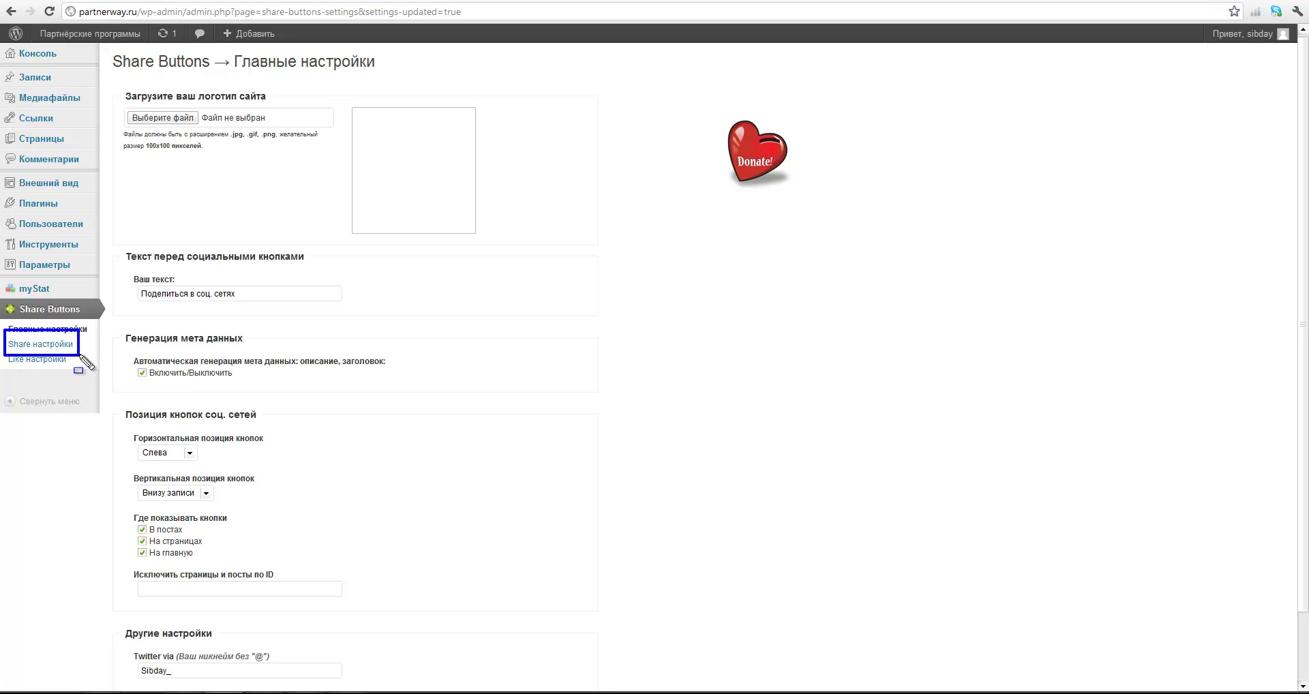
key(Escape)
click(66, 346)
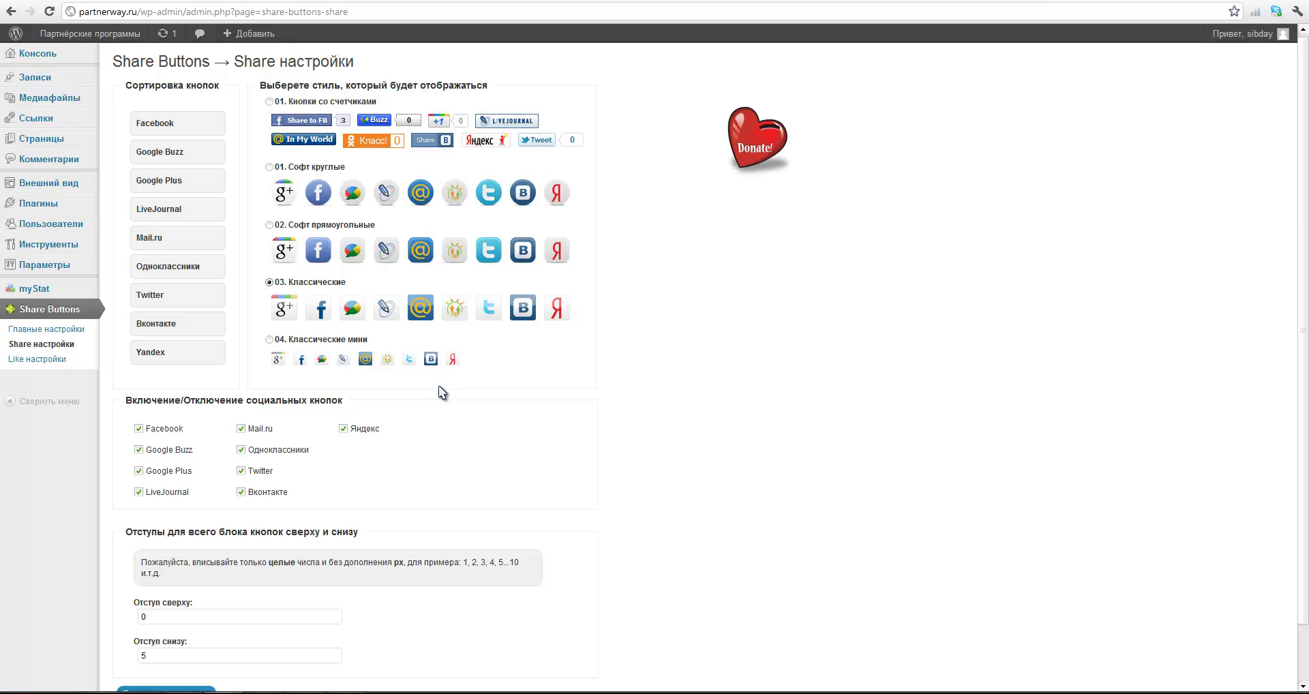
Try the available share button styles, choose "04. Классические мини" and save the changes
click(268, 102)
click(268, 167)
click(270, 226)
click(269, 341)
click(269, 340)
scroll(516, 391, down, 2)
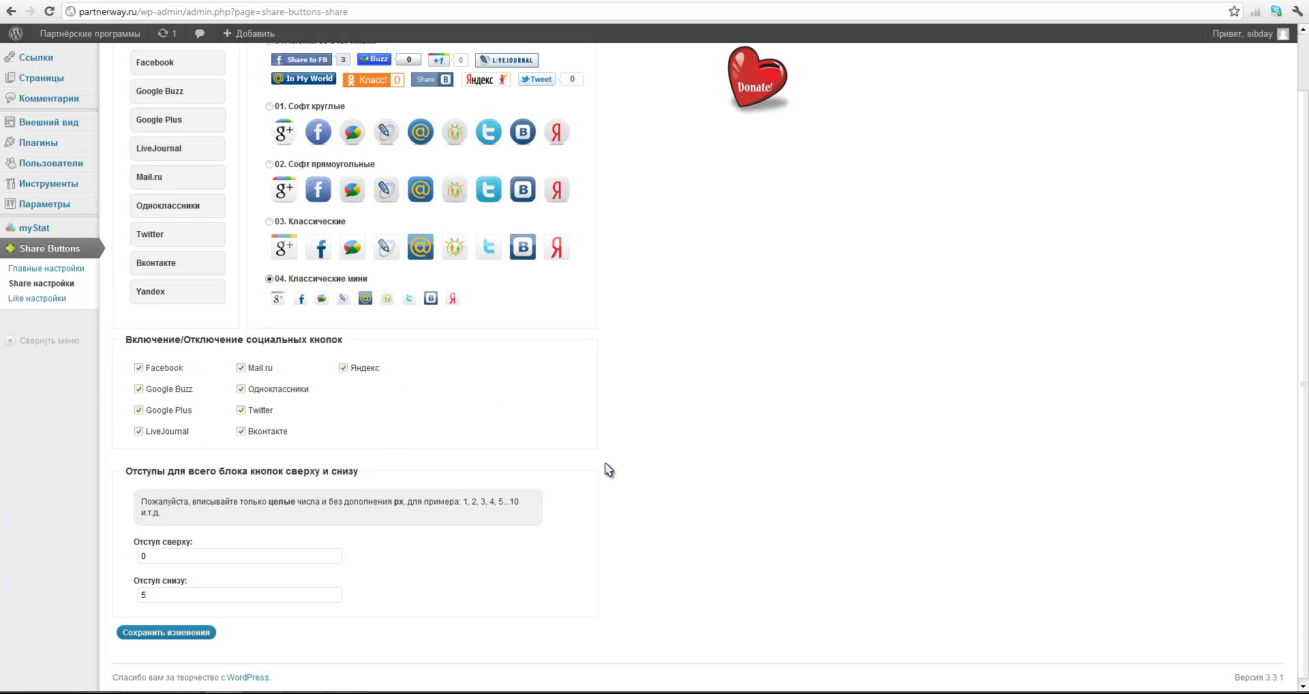
mouse_move(119, 331)
mouse_down()
mouse_move(173, 412)
mouse_move(429, 455)
mouse_up()
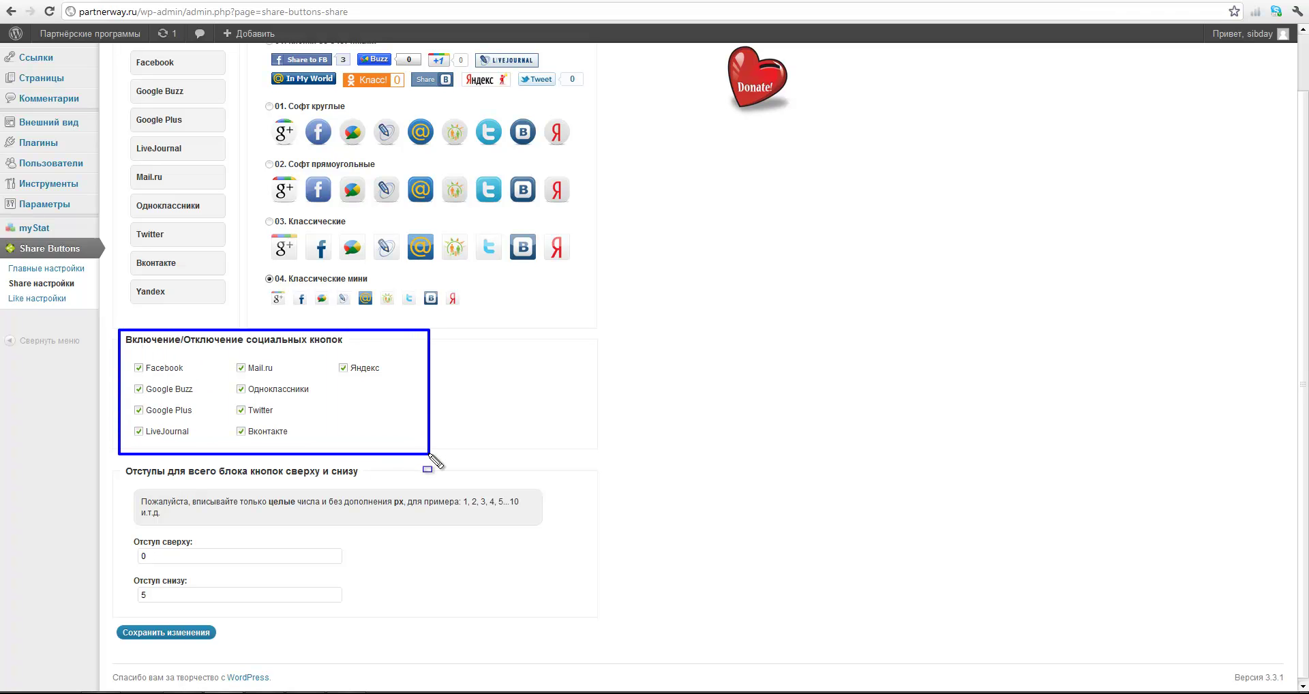
click(170, 633)
Switch to the published article, reload it and examine the social sharing buttons below the text
key(ctrl+Tab)
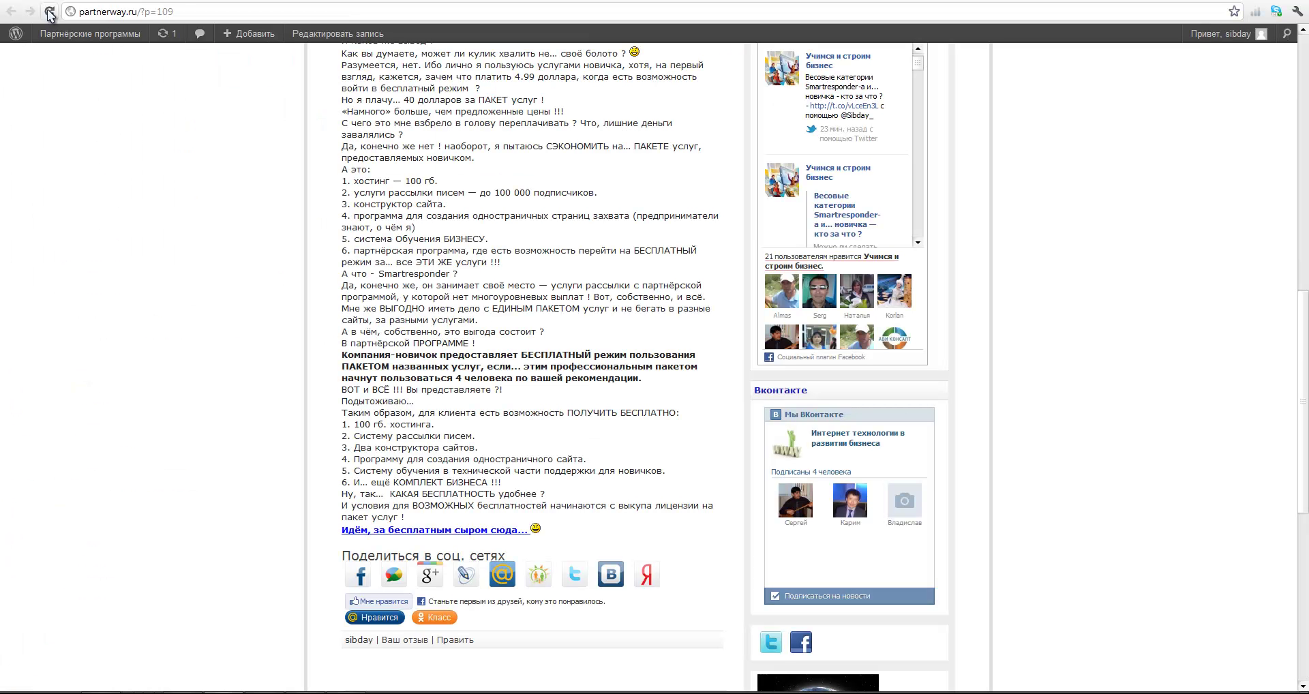
click(50, 13)
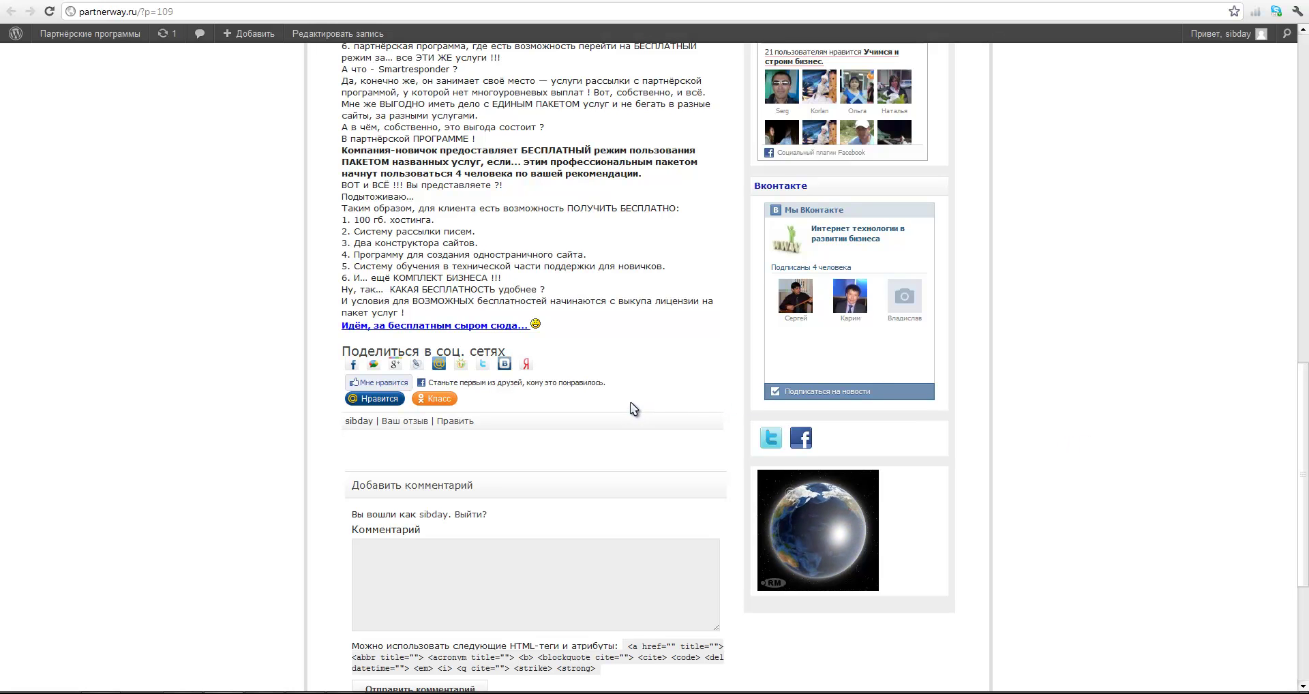
mouse_move(333, 334)
mouse_down()
mouse_move(413, 401)
mouse_move(648, 423)
mouse_up()
key(Escape)
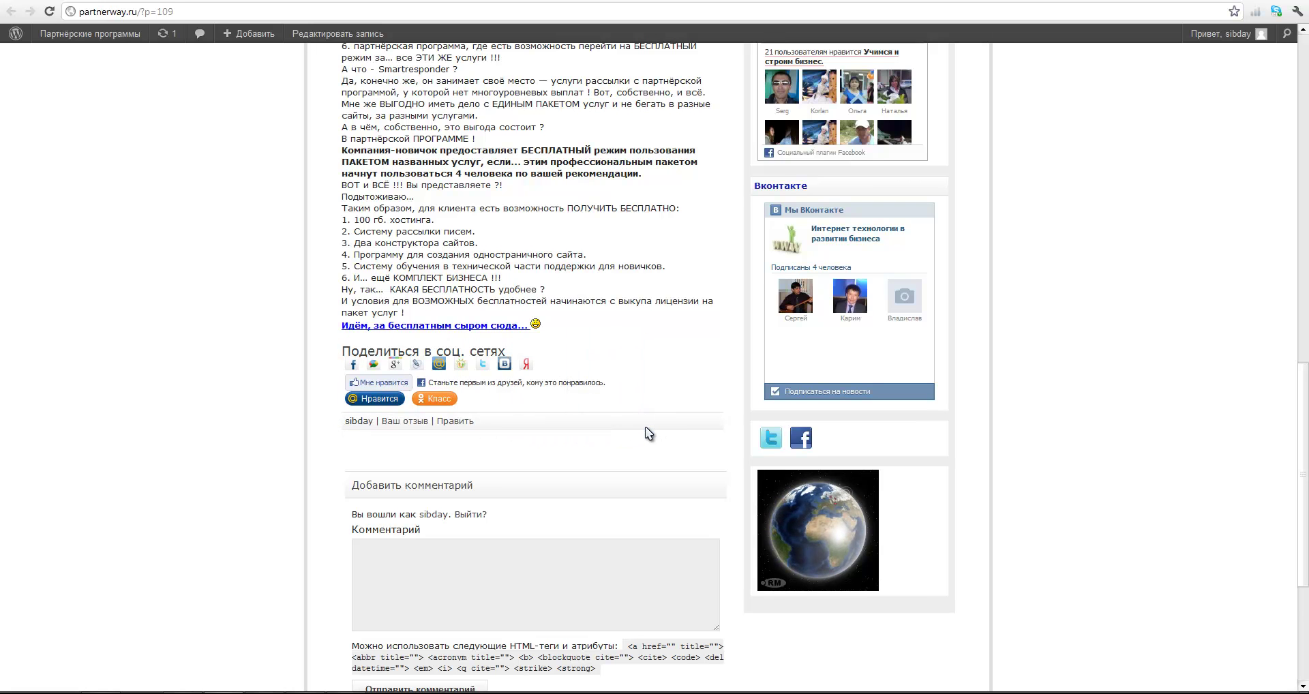